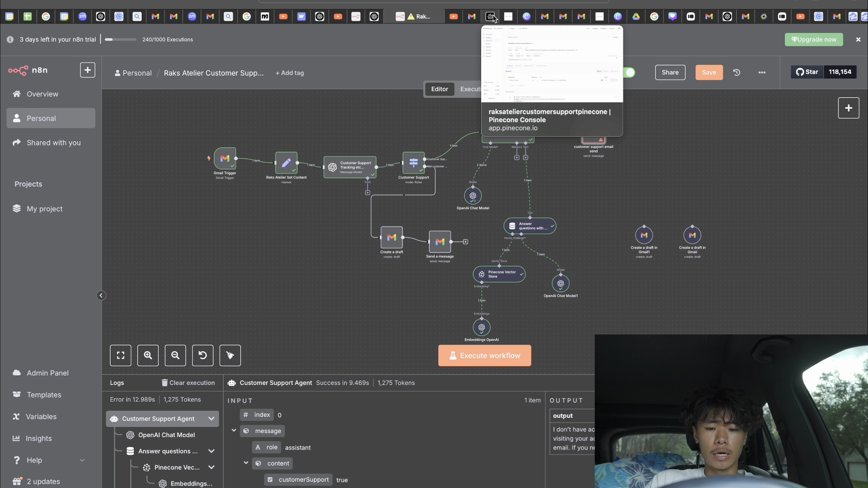
# Step: Save the customer support workflow and look over its nodes from the Gmail trigger to the support email
pyautogui.click(710, 76)
pyautogui.scroll(5, 487, 196)
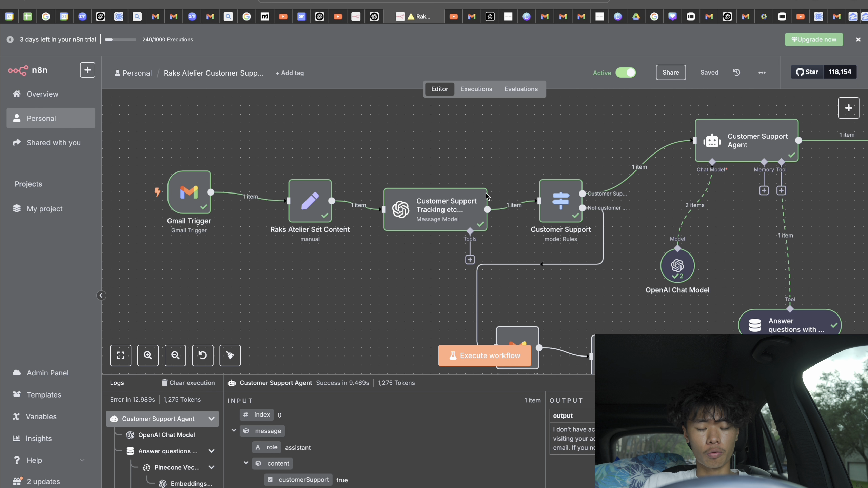
pyautogui.moveTo(454, 172)
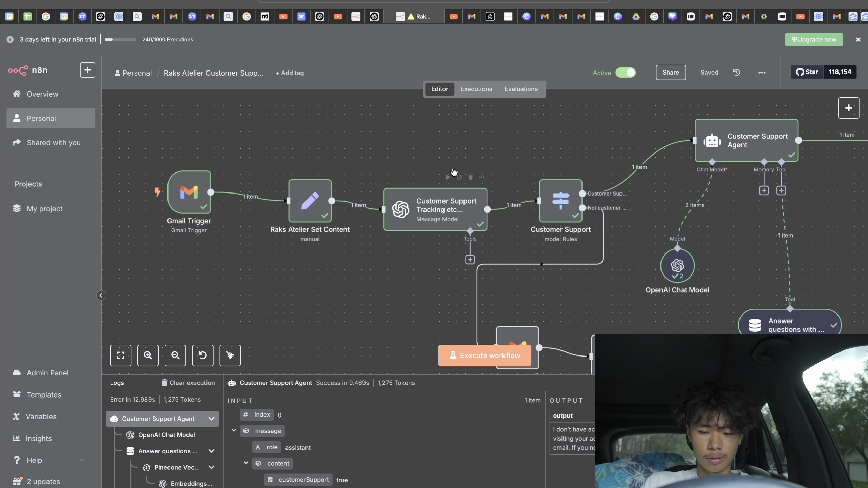
pyautogui.scroll(-3, 445, 149)
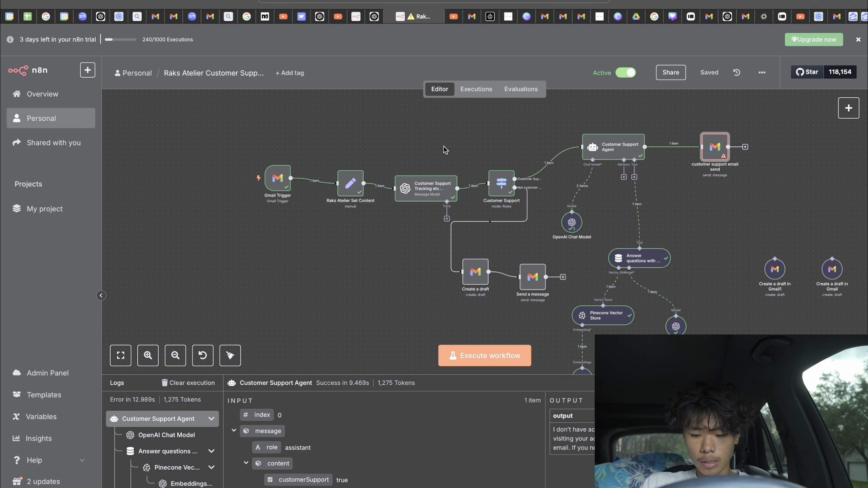
pyautogui.hscroll(2, 445, 149)
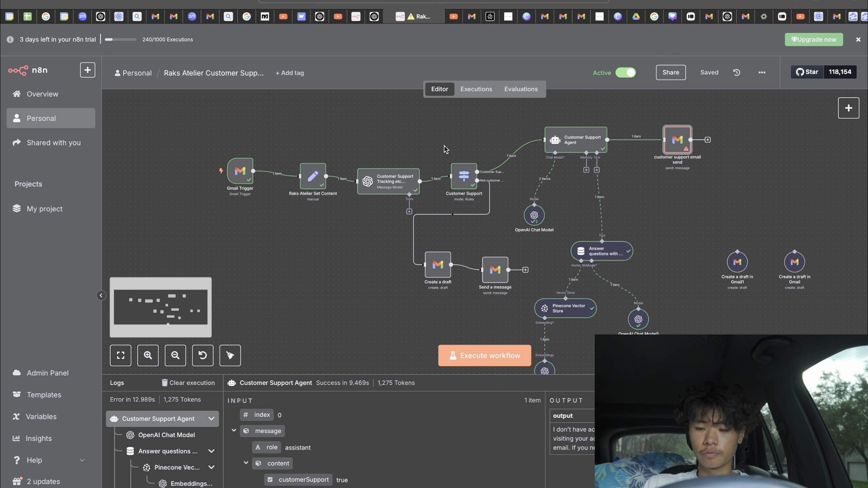
pyautogui.scroll(5, 438, 145)
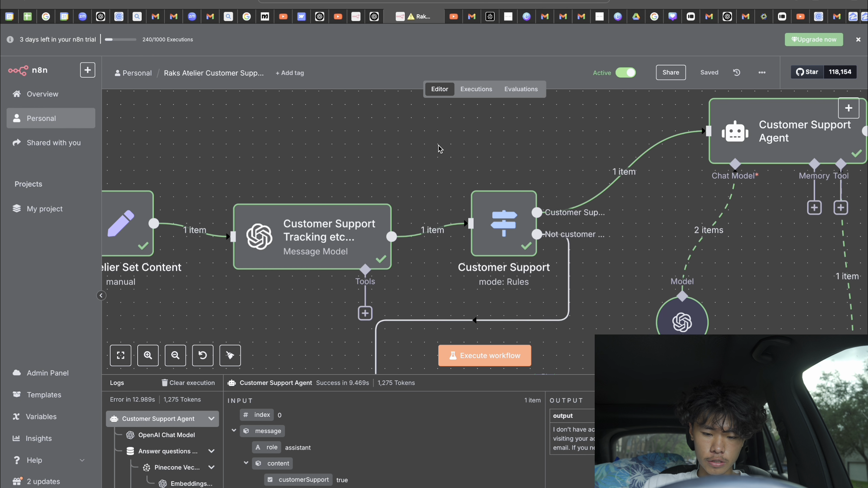
# Step: Rename the Gmail Trigger node as "Gmail step 1 trigger" and return to the canvas
pyautogui.hscroll(-10, 438, 145)
pyautogui.scroll(10, 438, 145)
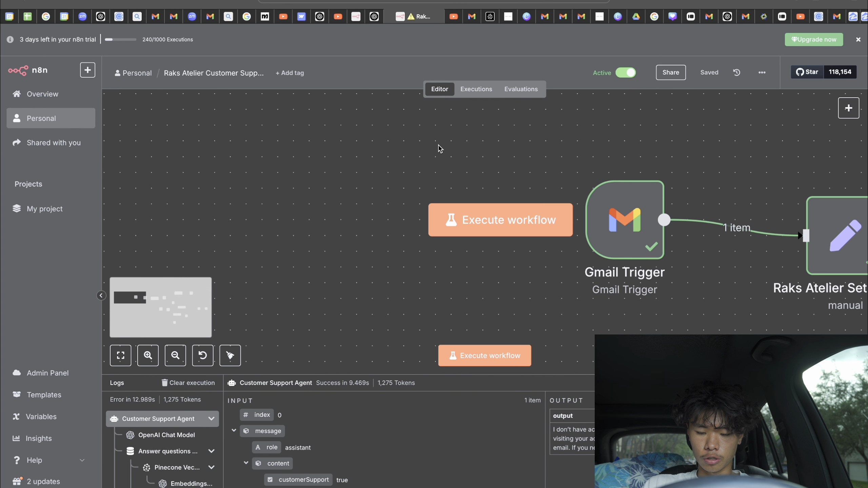
pyautogui.scroll(-5, 510, 142)
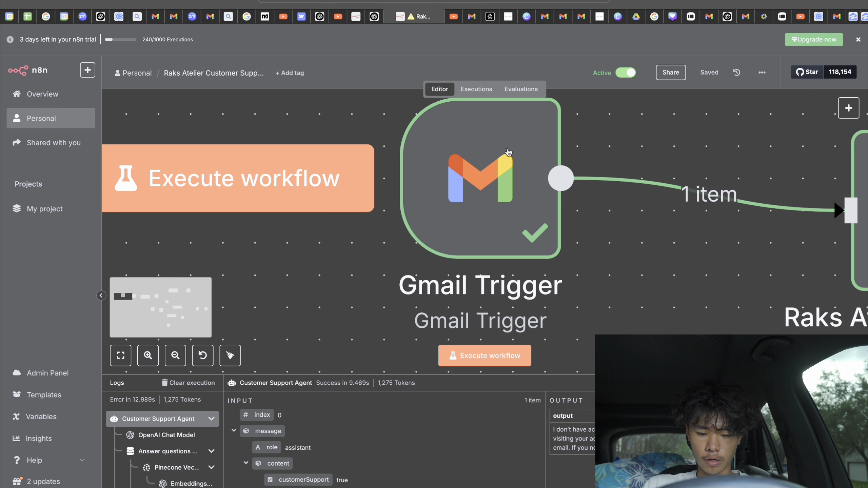
pyautogui.scroll(2, 484, 265)
pyautogui.doubleClick(483, 265)
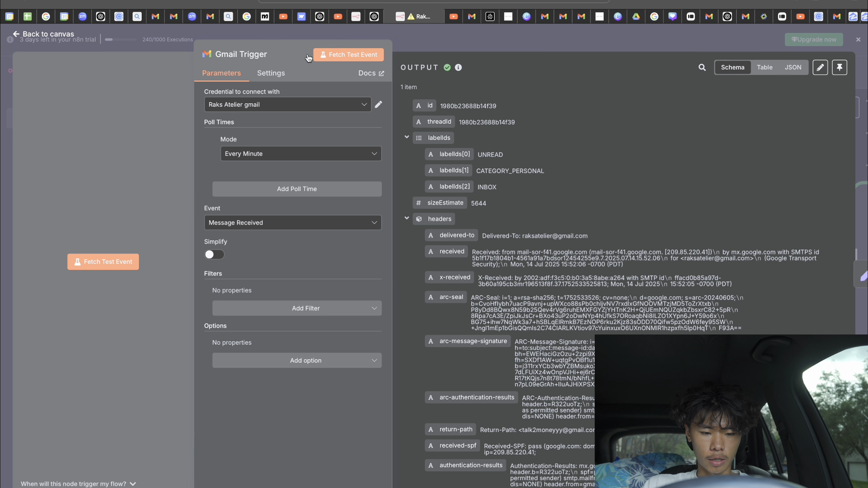
pyautogui.click(260, 51)
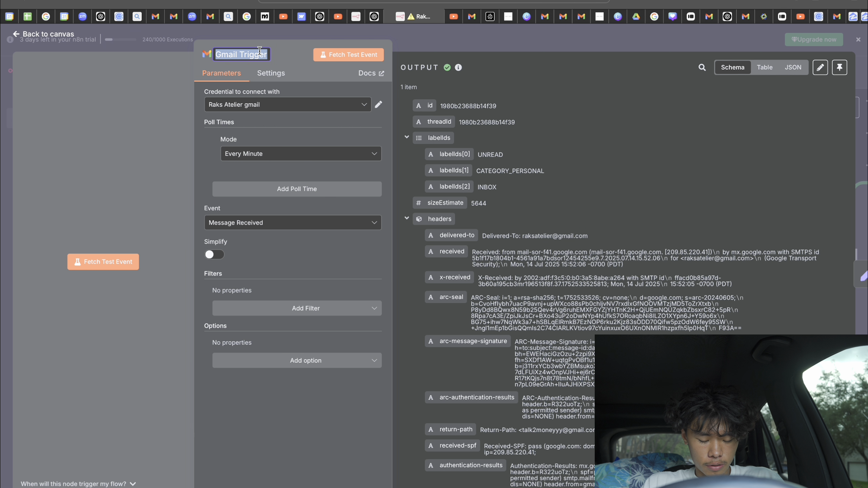
pyautogui.write('G')
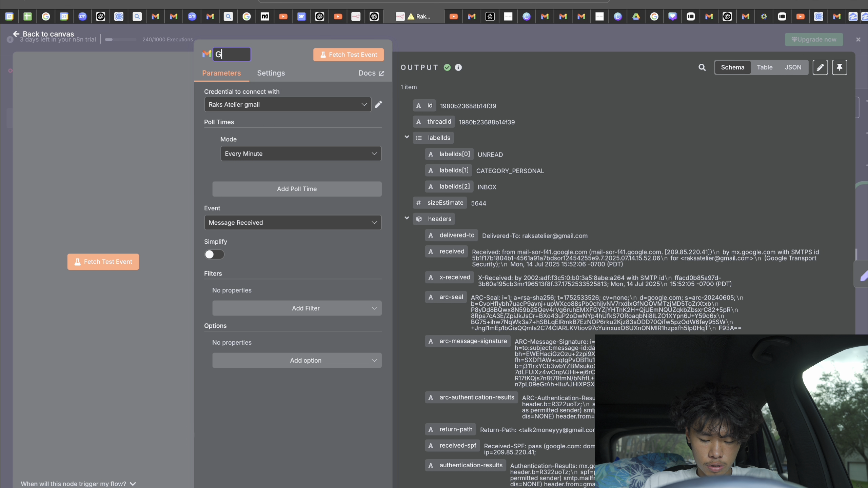
pyautogui.write('mail step 1 trigger')
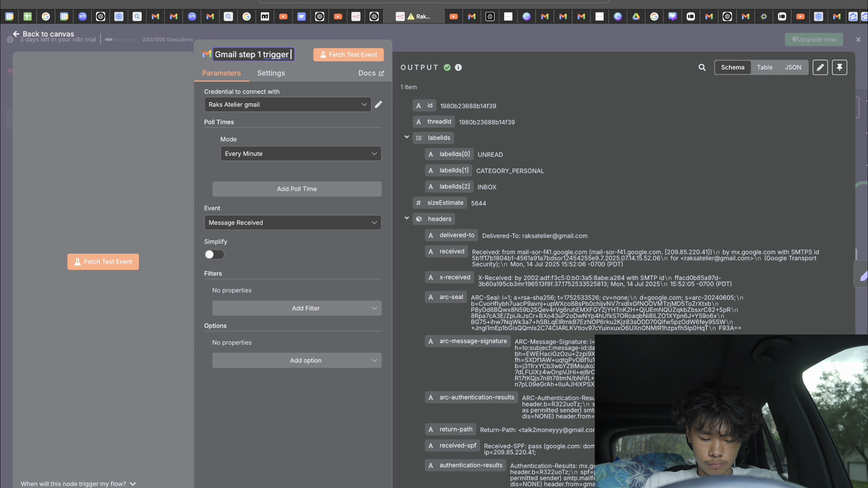
pyautogui.press('Return')
pyautogui.click(448, 41)
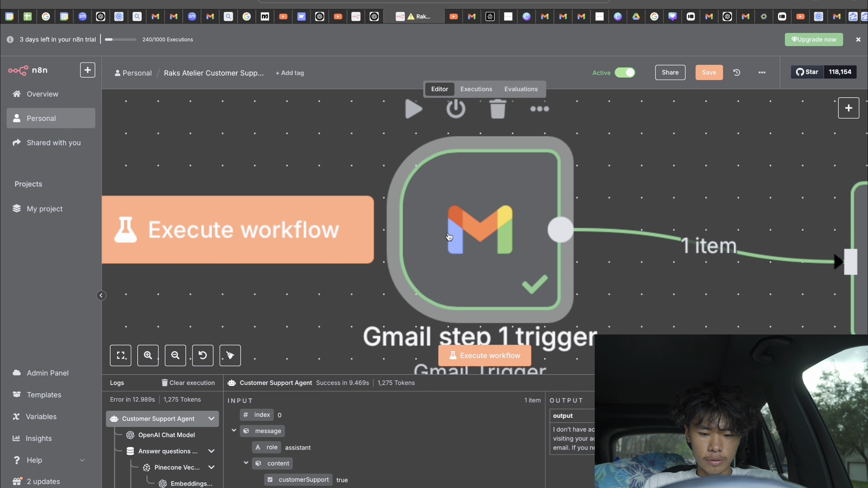
# Step: Review the parameters of the renamed Gmail trigger and return to the canvas
pyautogui.scroll(-5, 458, 244)
pyautogui.doubleClick(455, 188)
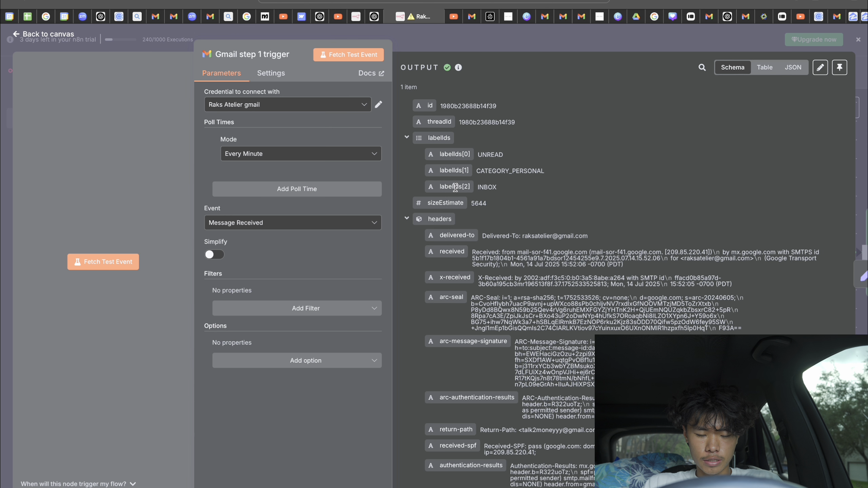
pyautogui.click(447, 30)
# Step: Search the available nodes for "gmail" and view the Gmail node's message actions without adding one
pyautogui.scroll(-3, 445, 167)
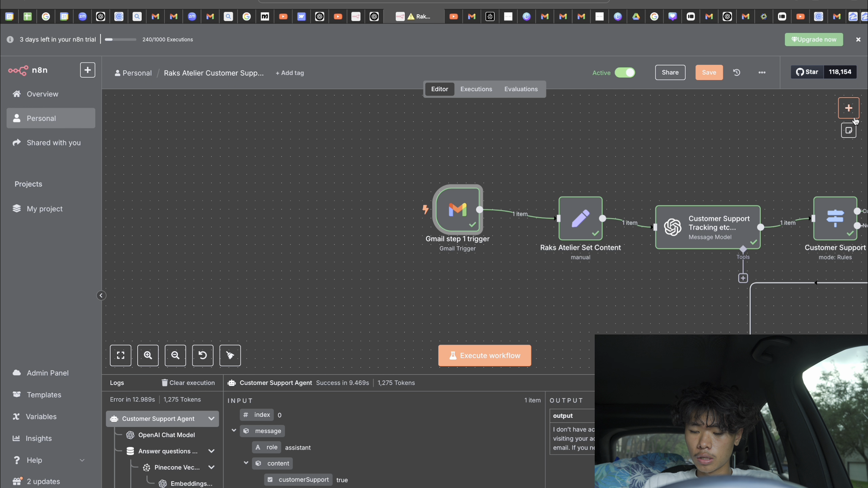
pyautogui.click(848, 109)
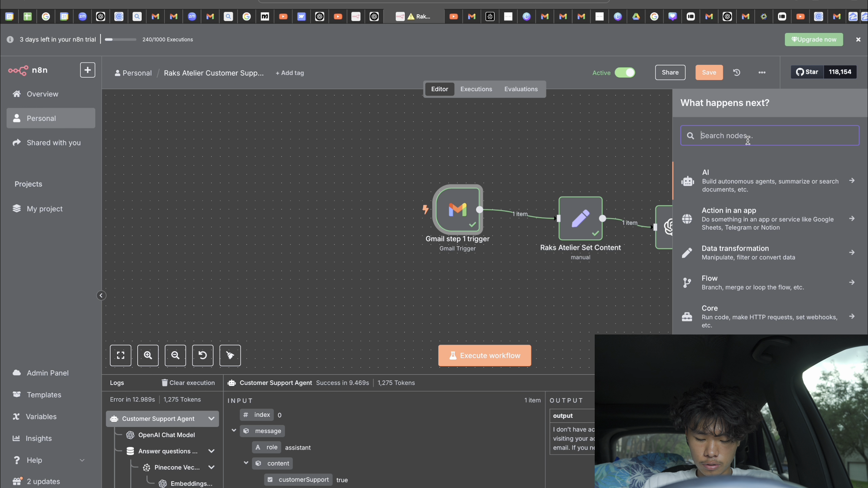
pyautogui.write('gmail')
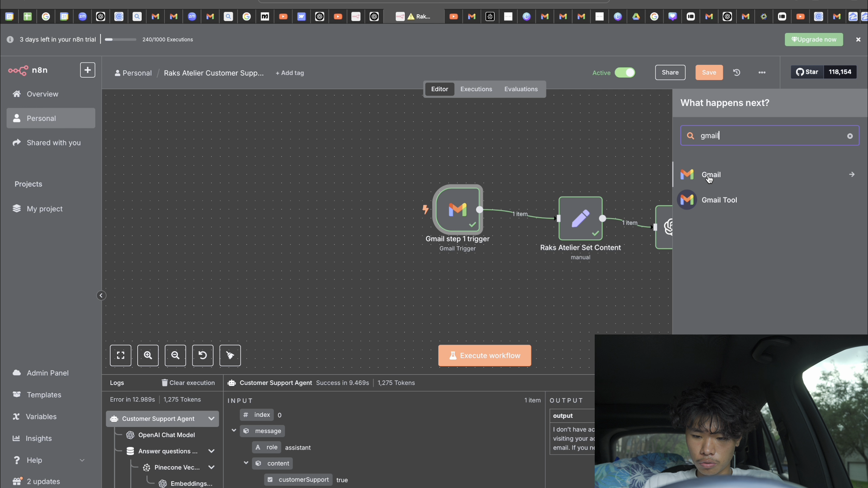
pyautogui.click(709, 179)
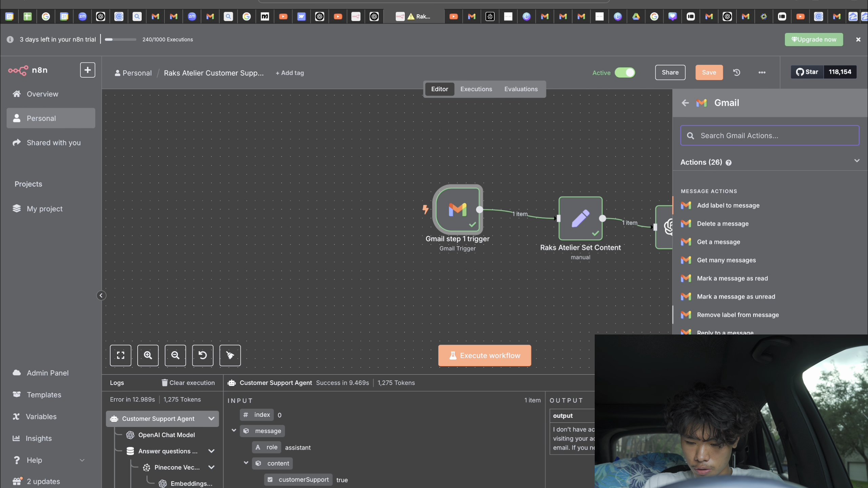
pyautogui.click(581, 276)
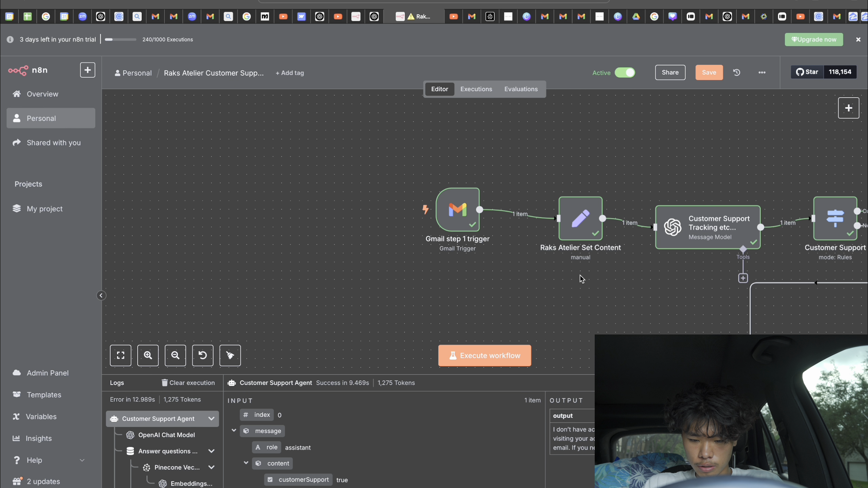
# Step: Check the Gmail trigger's parameters again and look through the Gmail node's label and draft actions without adding any
pyautogui.doubleClick(448, 202)
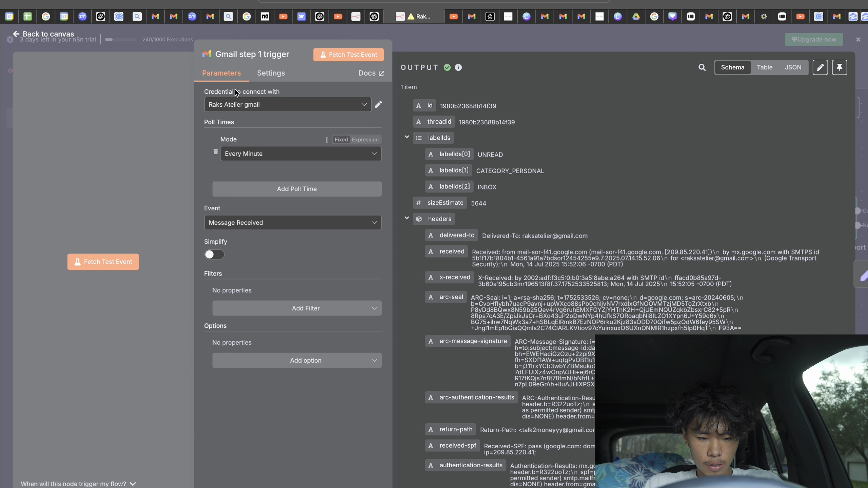
pyautogui.click(442, 38)
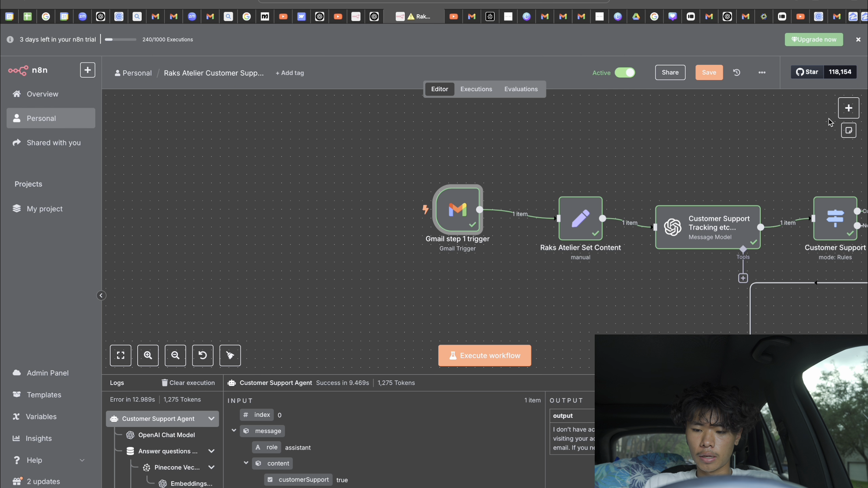
pyautogui.click(848, 109)
pyautogui.write('gmail')
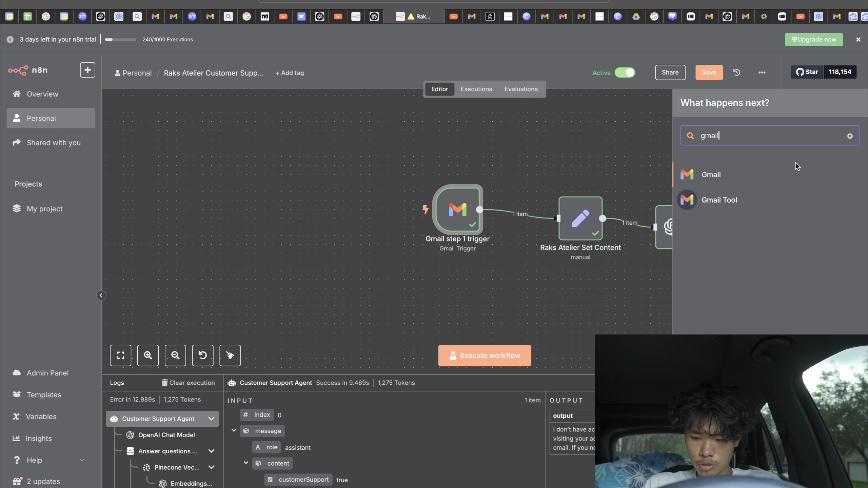
pyautogui.click(710, 173)
pyautogui.scroll(-5, 775, 304)
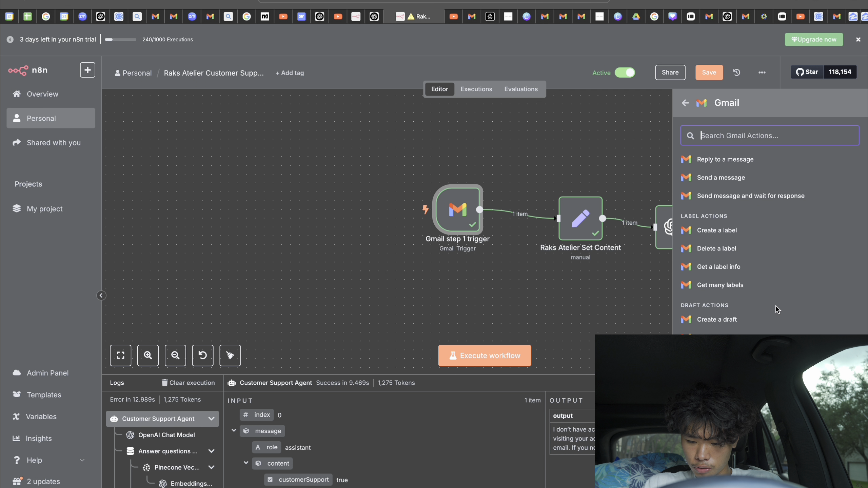
pyautogui.scroll(-2, 722, 302)
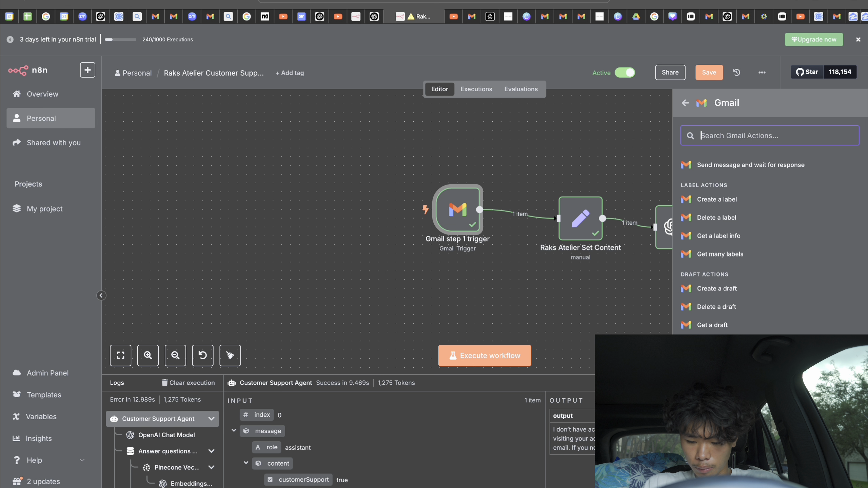
pyautogui.click(609, 318)
# Step: Examine the Gmail trigger's credential choices and the new Gmail OAuth2 credential form, leaving it without connecting
pyautogui.hscroll(2, 509, 198)
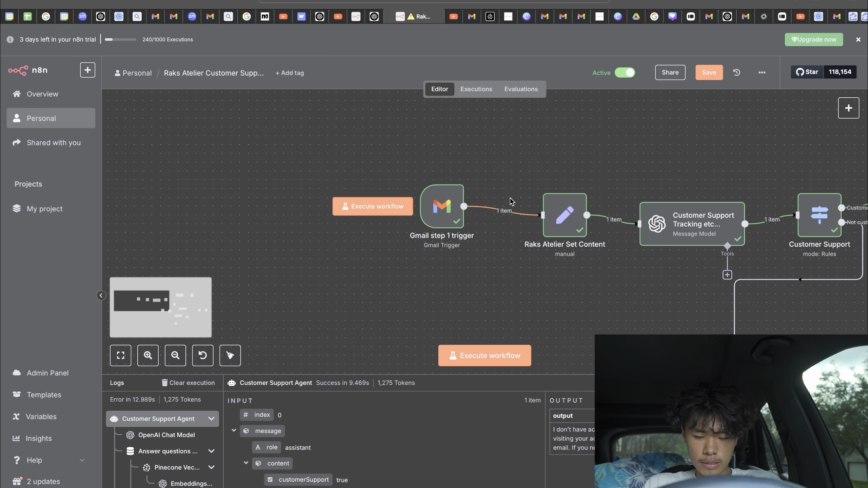
pyautogui.doubleClick(443, 208)
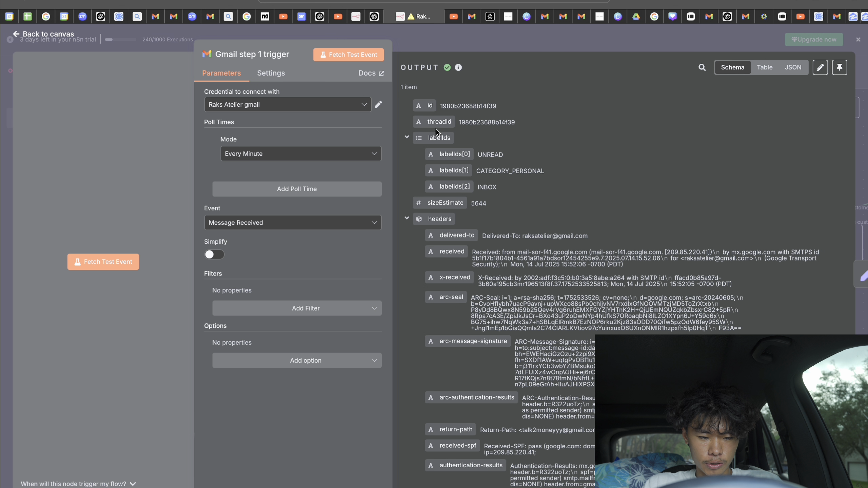
pyautogui.click(304, 108)
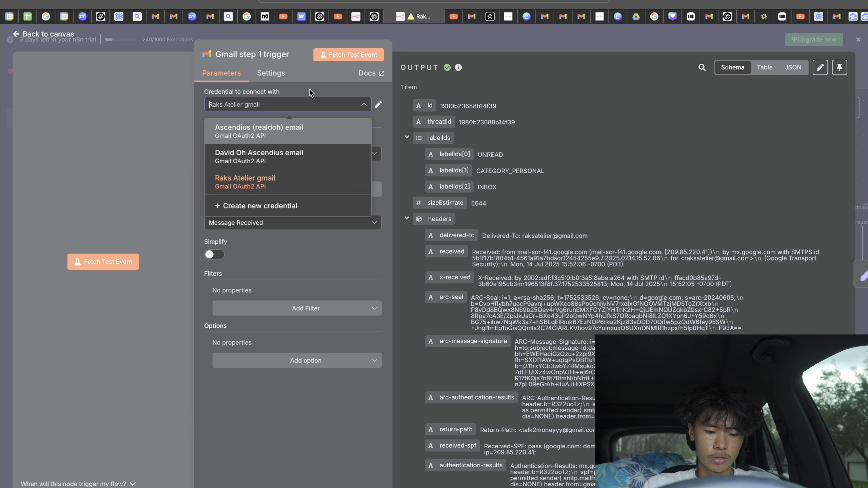
pyautogui.click(259, 207)
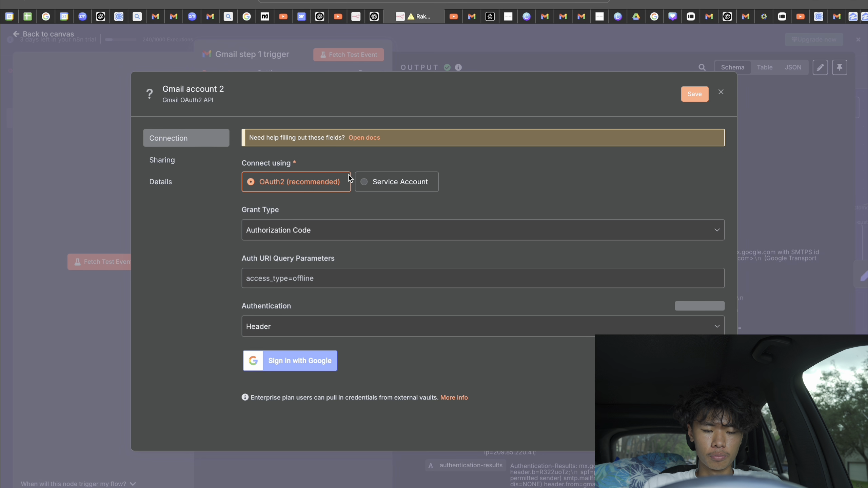
pyautogui.click(393, 50)
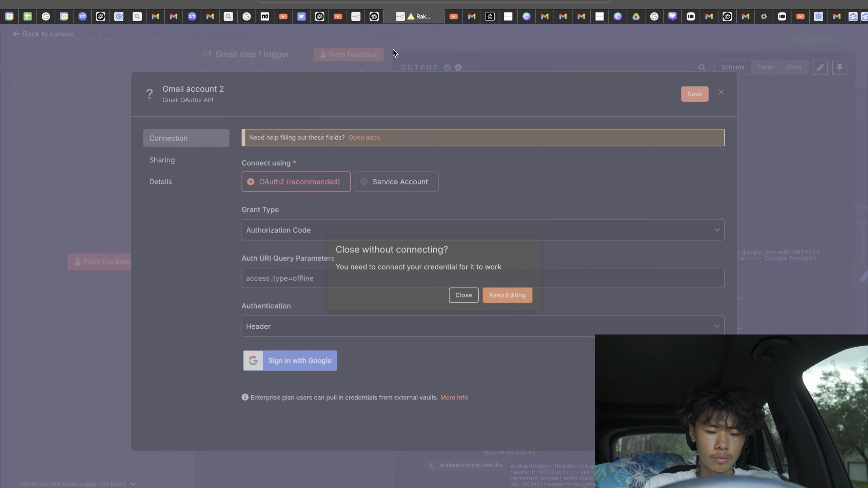
pyautogui.click(464, 295)
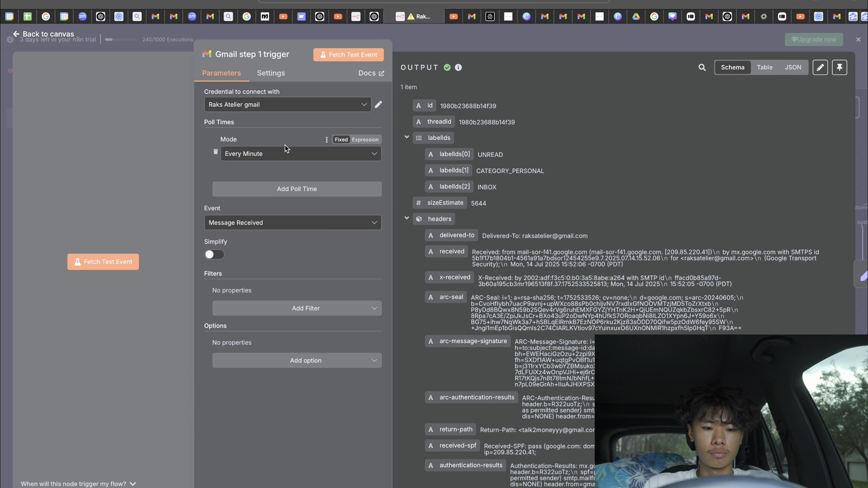
# Step: Examine the poll time modes offered for the Gmail trigger, keeping Every Minute
pyautogui.click(284, 156)
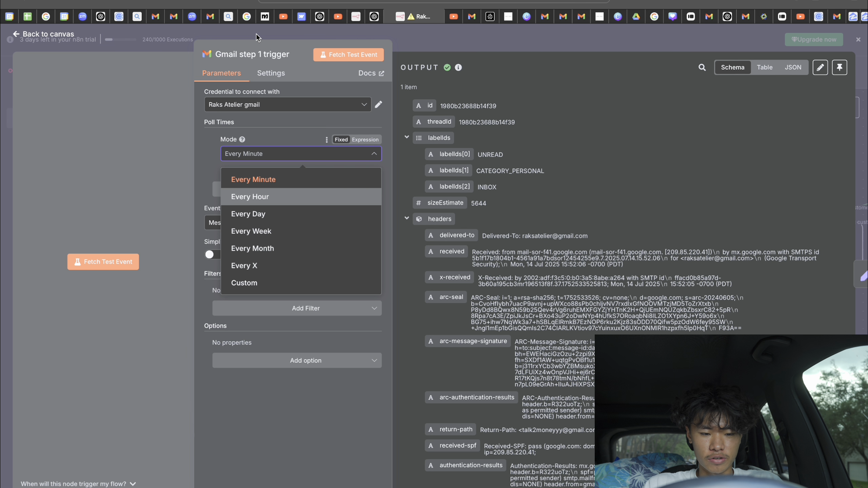
pyautogui.click(437, 46)
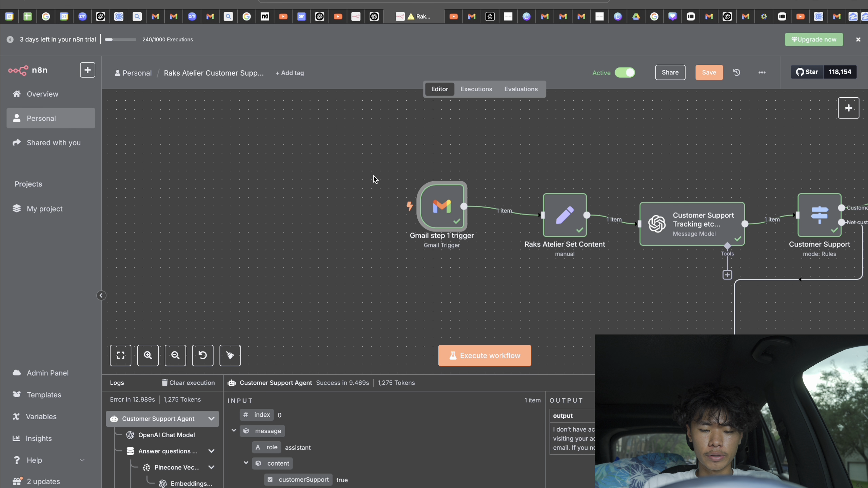
pyautogui.doubleClick(440, 201)
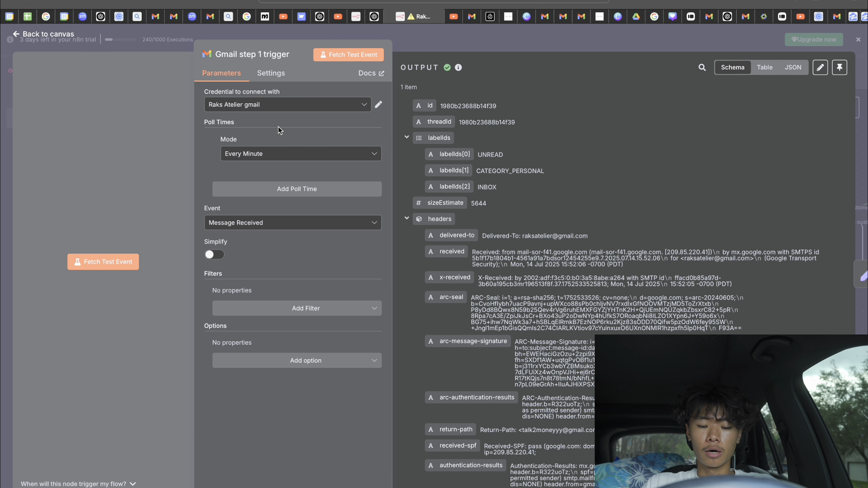
pyautogui.click(283, 158)
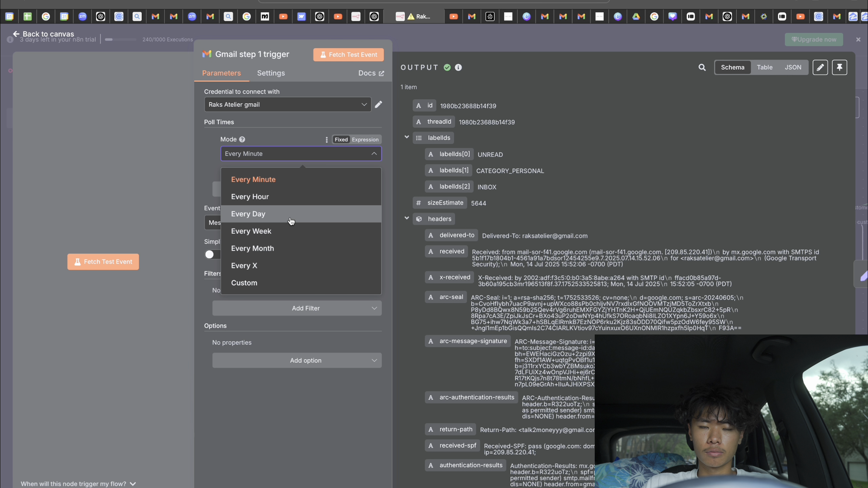
pyautogui.click(280, 120)
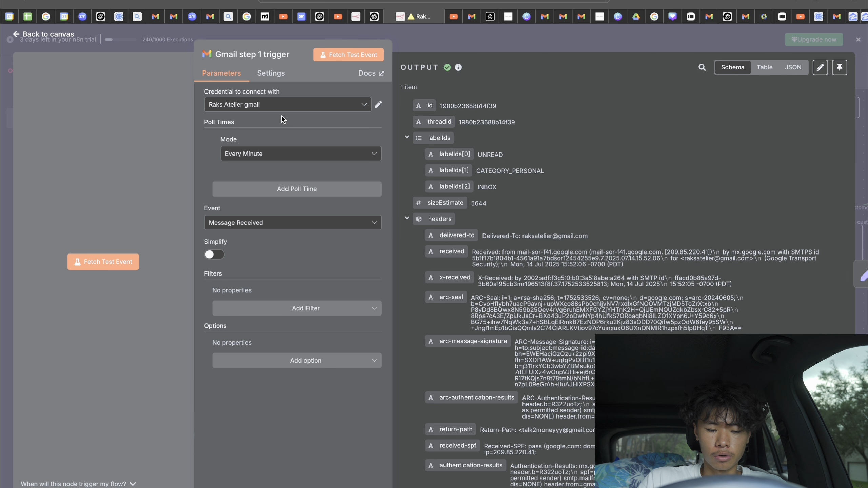
# Step: Turn the Gmail trigger's Simplify option on and back off
pyautogui.click(215, 256)
pyautogui.click(215, 256)
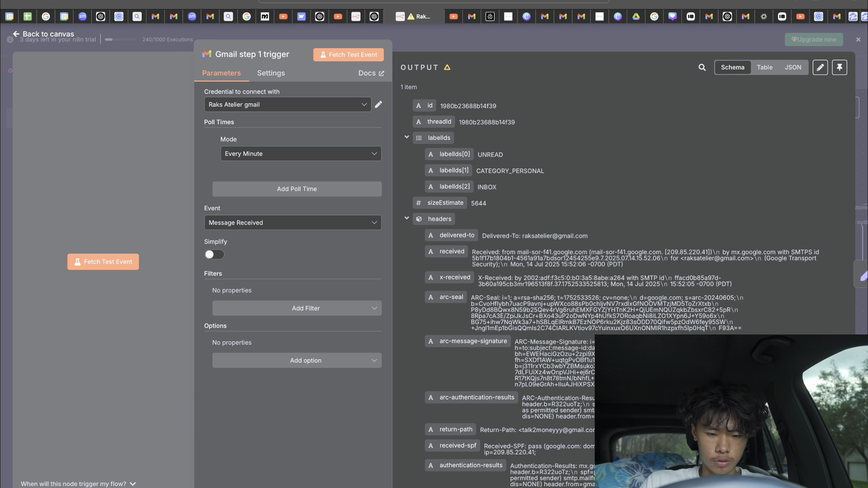
# Step: Leave the Gmail trigger's settings, save the workflow and execute it
pyautogui.press('Escape')
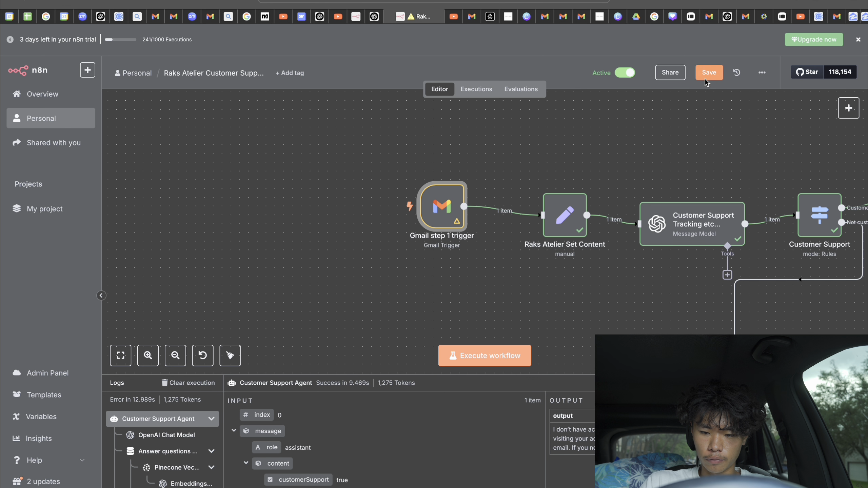
pyautogui.hscroll(2, 680, 167)
pyautogui.hscroll(2, 682, 169)
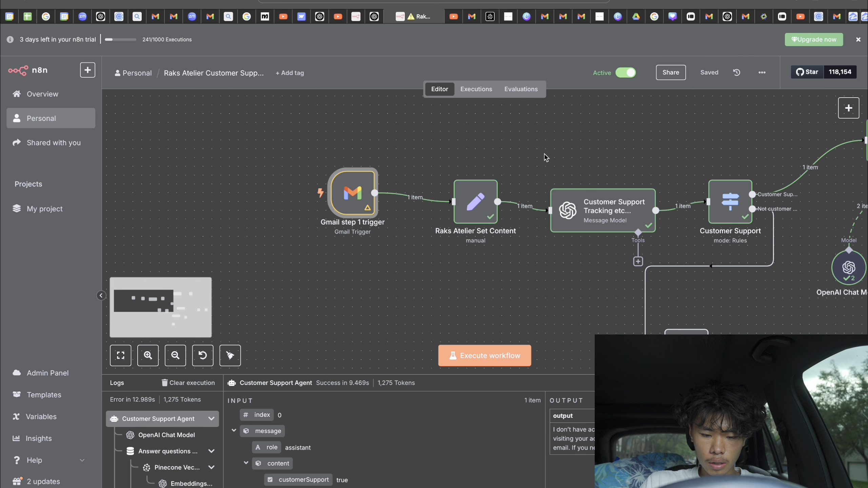
pyautogui.moveTo(358, 198)
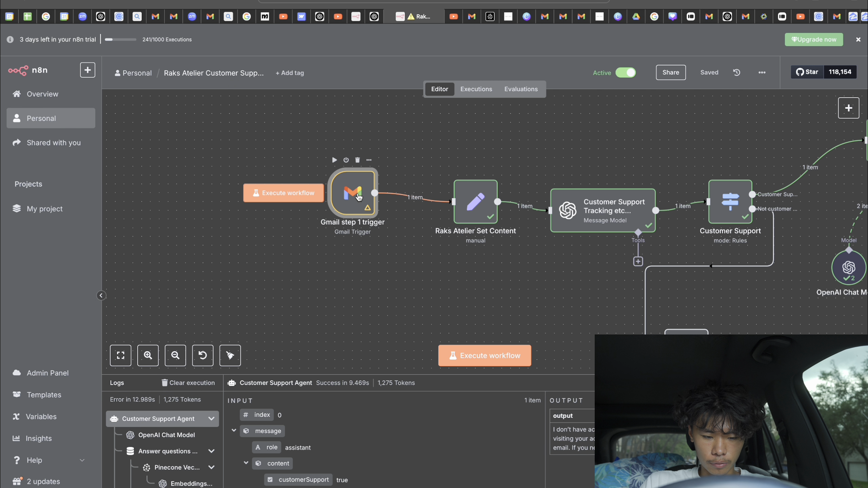
pyautogui.click(485, 354)
pyautogui.hscroll(2, 466, 213)
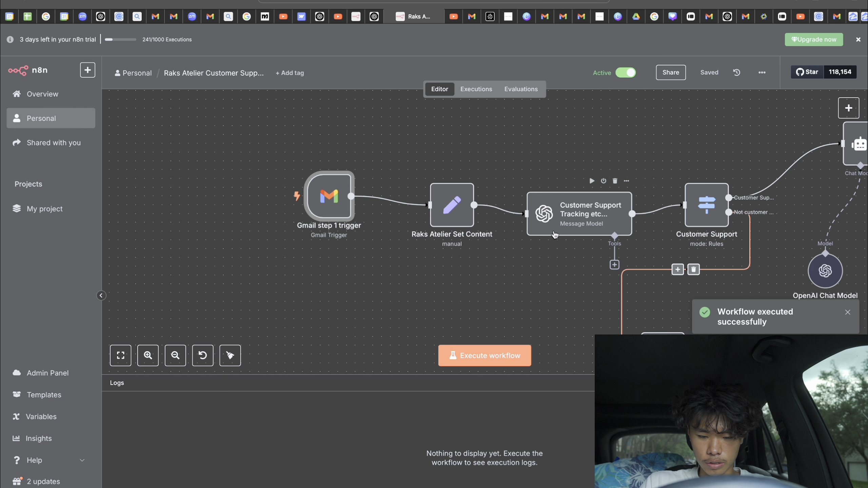
# Step: Line up the Gmail trigger horizontally with the Raks Atelier Set Content node and briefly open that node
pyautogui.moveTo(333, 192)
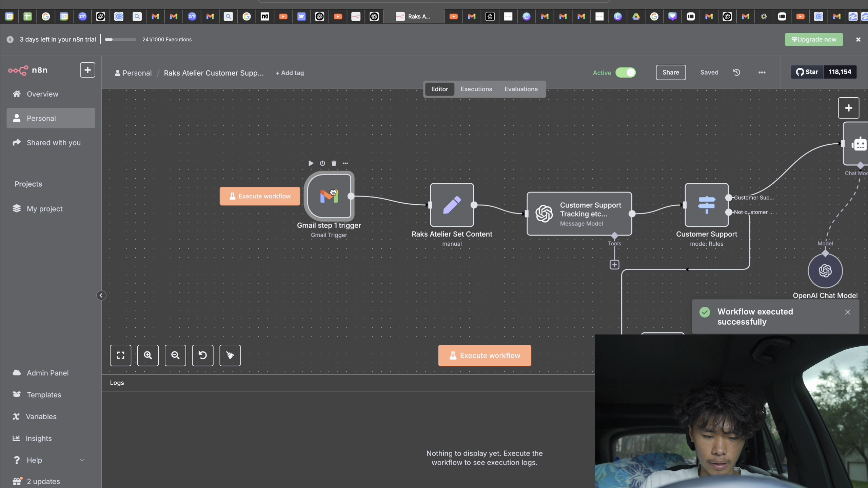
pyautogui.doubleClick(449, 209)
pyautogui.click(551, 34)
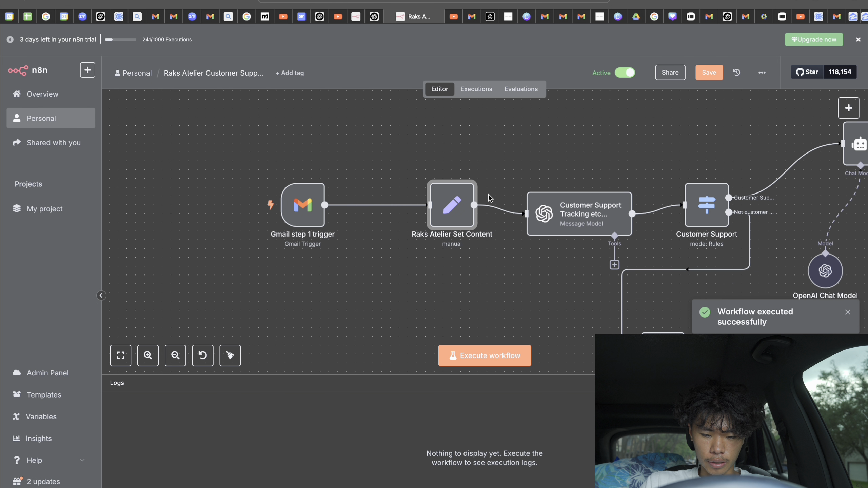
# Step: Look through the Data transformation nodes and search the node library for "fiel" without adding a node
pyautogui.click(849, 108)
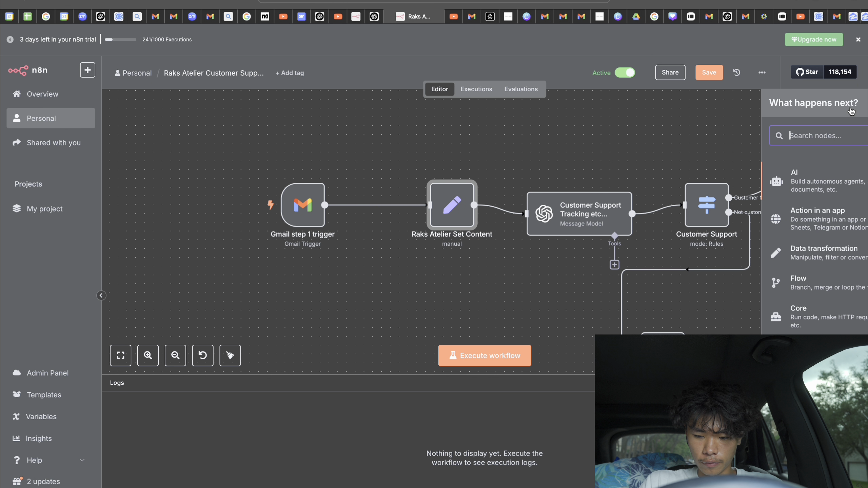
pyautogui.click(734, 250)
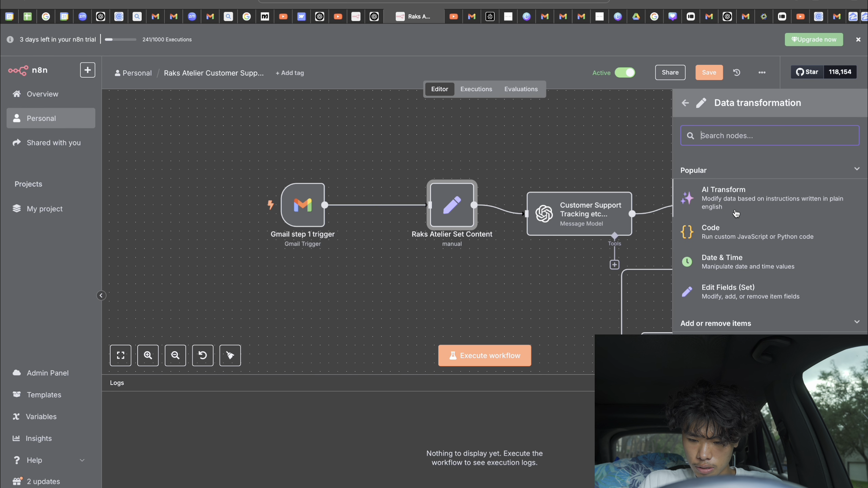
pyautogui.scroll(-3, 725, 310)
pyautogui.scroll(3, 725, 311)
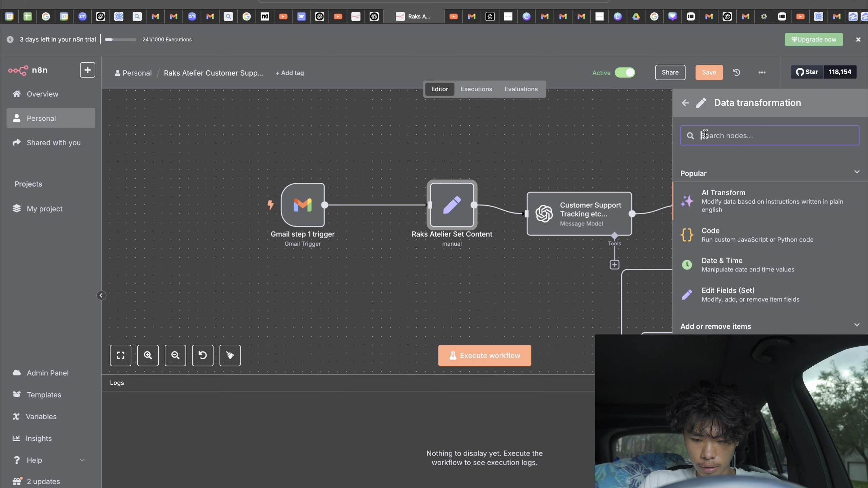
pyautogui.click(684, 103)
pyautogui.write('fiel')
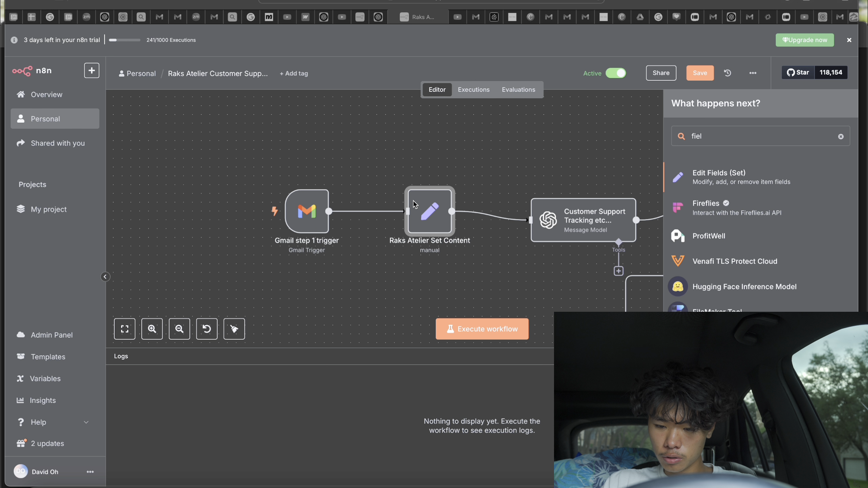
pyautogui.click(707, 136)
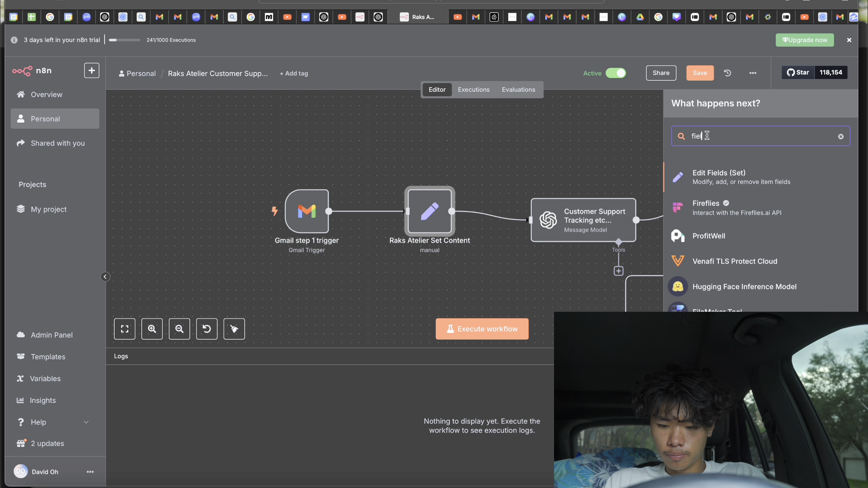
pyautogui.press('BackSpace')
pyautogui.press('BackSpace')
pyautogui.press('BackSpace')
pyautogui.press('BackSpace')
pyautogui.click(559, 218)
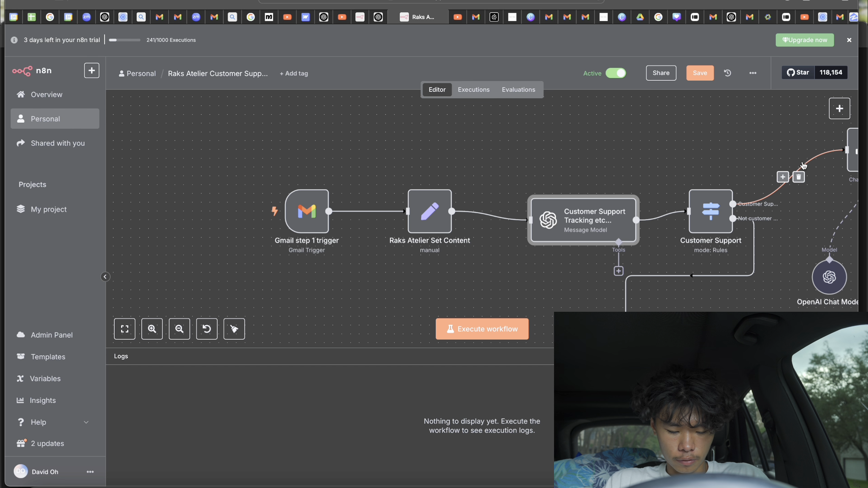
# Step: Add an Edit Fields (Set) node after the Customer Support Tracking node and leave its parameters unfilled
pyautogui.click(839, 109)
pyautogui.write('fie')
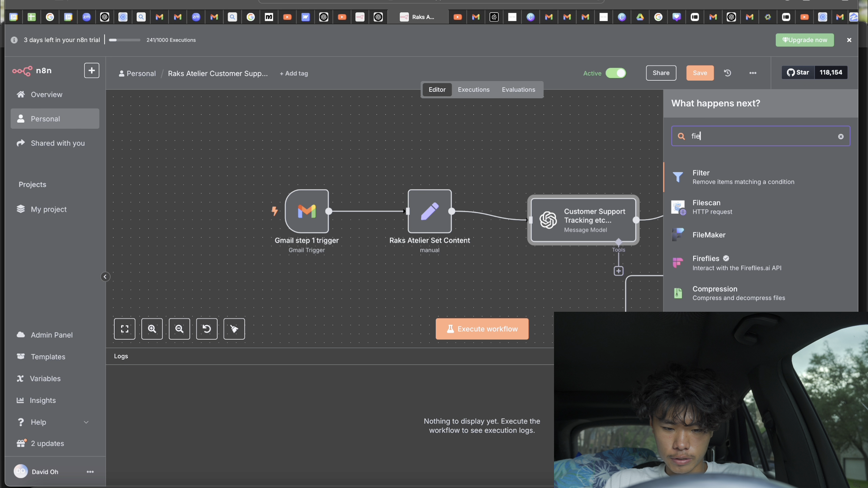
pyautogui.write('l')
pyautogui.click(735, 181)
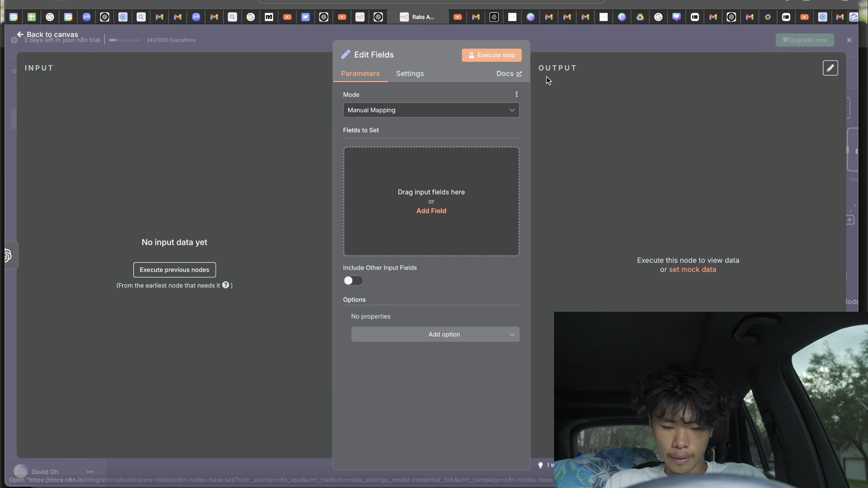
pyautogui.click(571, 35)
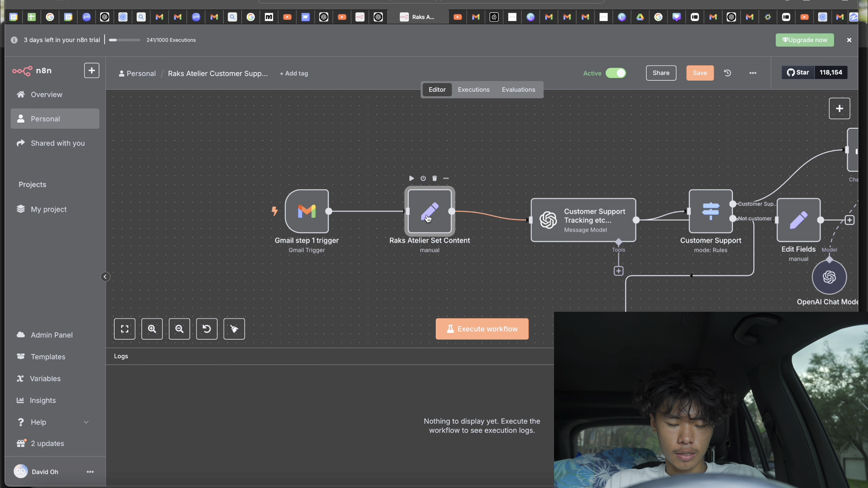
# Step: Examine the Raks Atelier Set Content node's mode choices and its Email Body and threadID mappings, keeping Manual Mapping
pyautogui.doubleClick(428, 219)
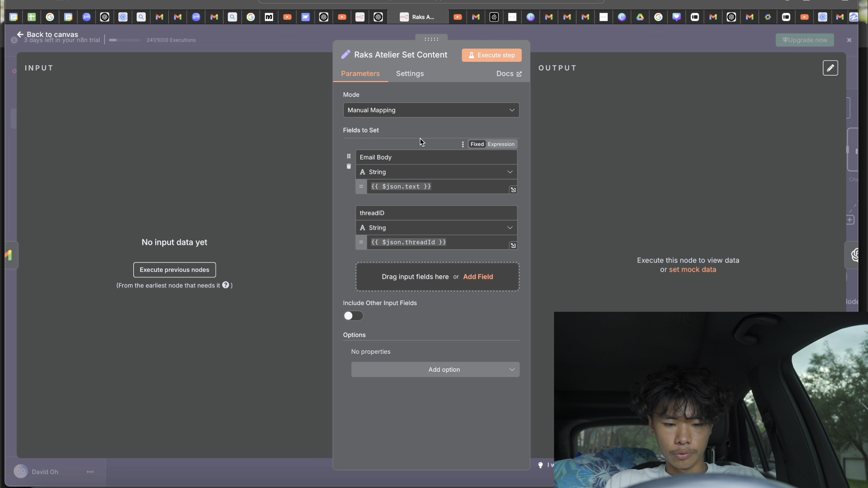
pyautogui.click(397, 110)
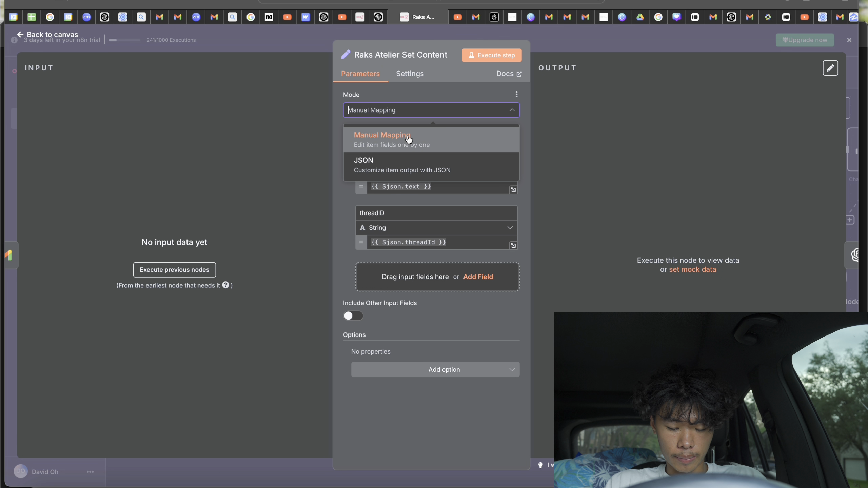
pyautogui.click(408, 140)
pyautogui.click(442, 187)
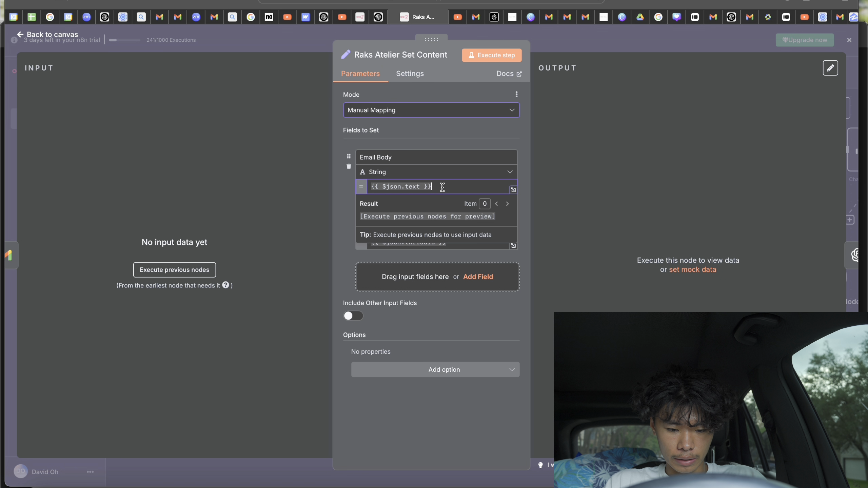
pyautogui.click(431, 151)
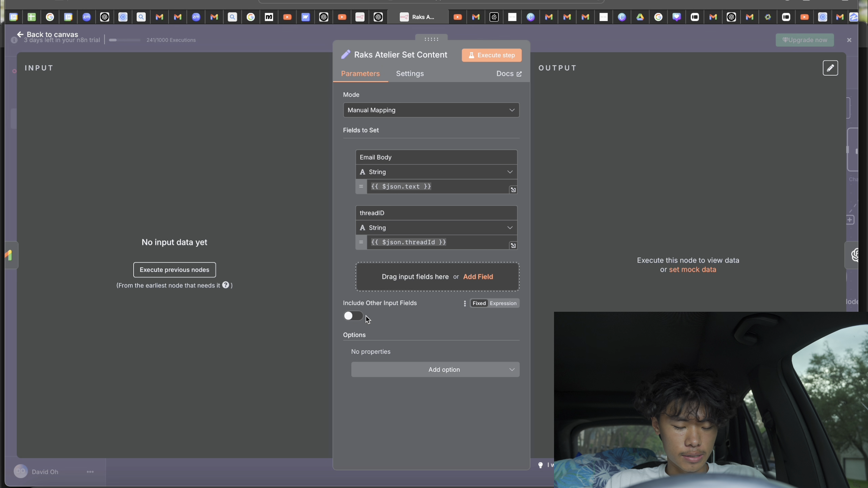
# Step: Turn Include Other Input Fields on and back off for the Raks Atelier Set Content node and close it
pyautogui.click(352, 317)
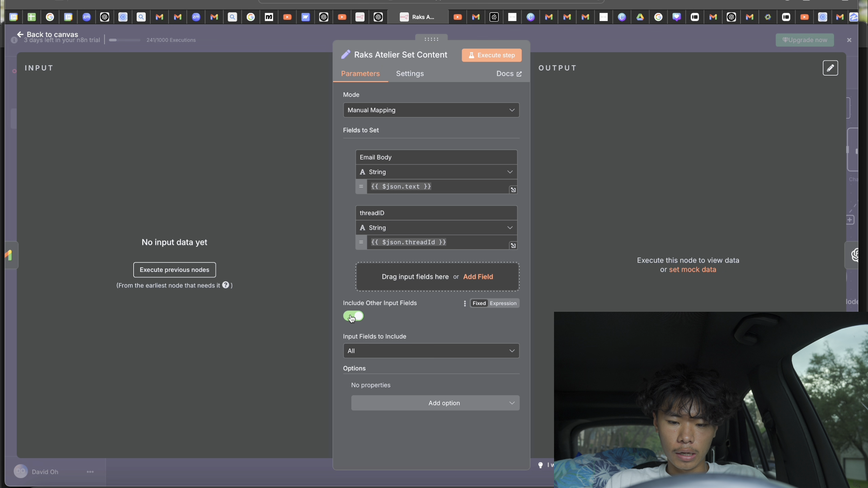
pyautogui.click(351, 317)
pyautogui.click(586, 31)
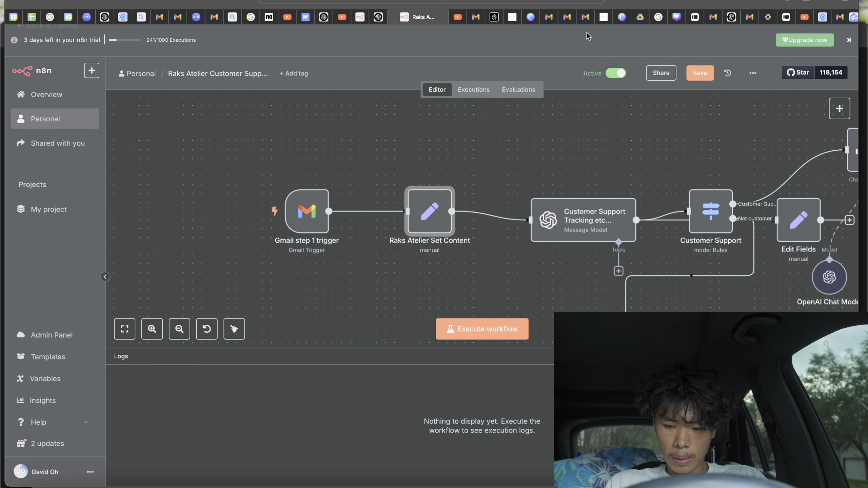
# Step: Save the workflow with the added Edit Fields node
pyautogui.click(699, 76)
pyautogui.hscroll(5, 697, 178)
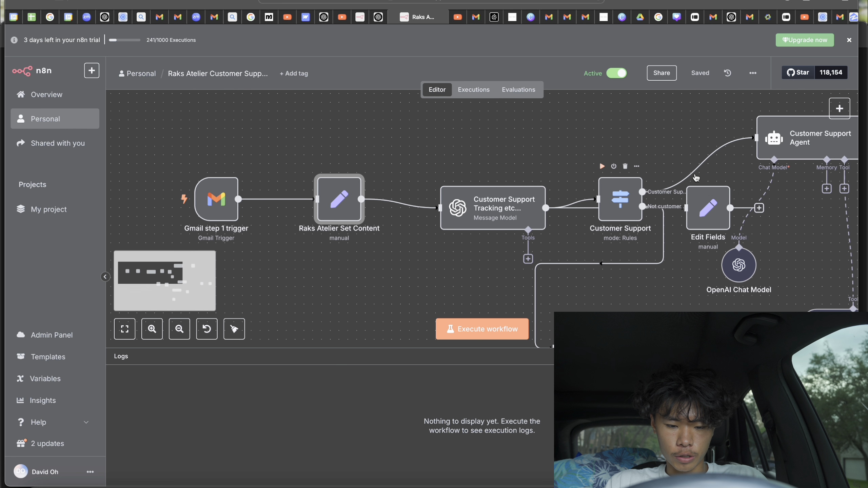
pyautogui.hscroll(3, 696, 177)
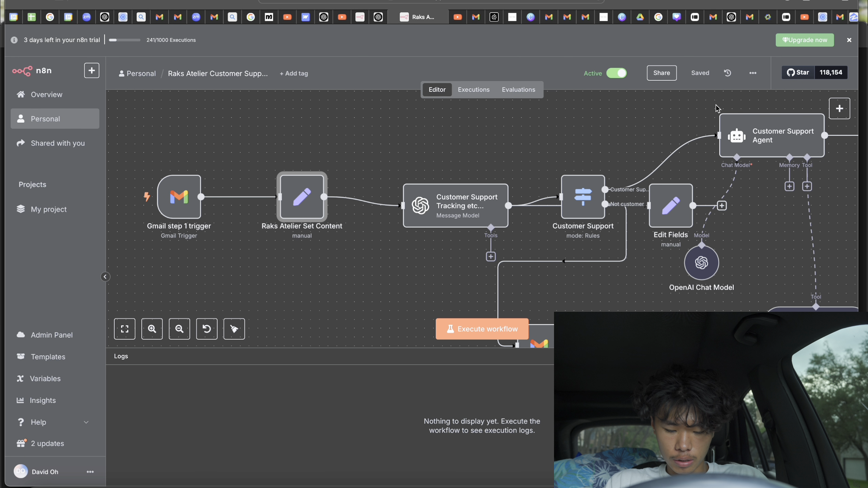
# Step: Search the node library for "customer" and clear the search without adding a node
pyautogui.click(839, 109)
pyautogui.write('cus')
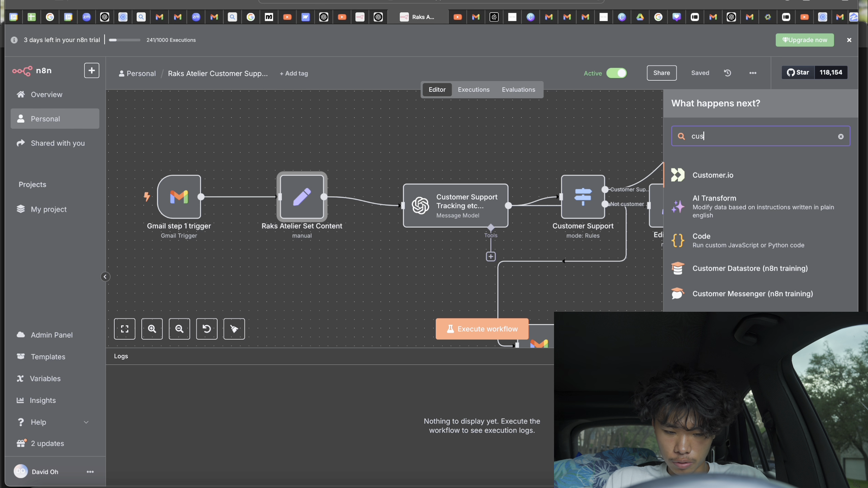
pyautogui.write('tomer')
pyautogui.press('BackSpace')
pyautogui.press('BackSpace')
pyautogui.press('BackSpace')
pyautogui.press('BackSpace')
pyautogui.press('BackSpace')
pyautogui.press('BackSpace')
pyautogui.press('BackSpace')
pyautogui.press('BackSpace')
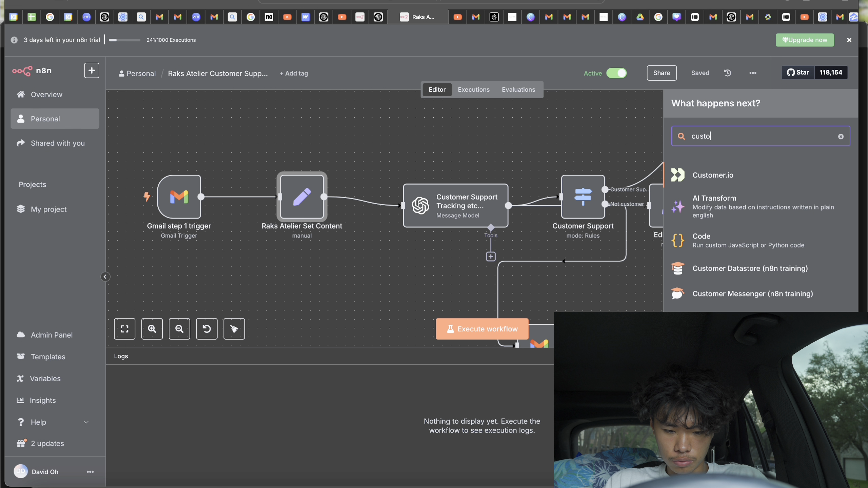
# Step: Reposition the Customer Support Tracking node so it lines up horizontally with the Raks Atelier Set Content node
pyautogui.moveTo(482, 198)
pyautogui.mouseDown()
pyautogui.moveTo(467, 172)
pyautogui.moveTo(474, 199)
pyautogui.mouseUp()
pyautogui.scroll(-2, 523, 176)
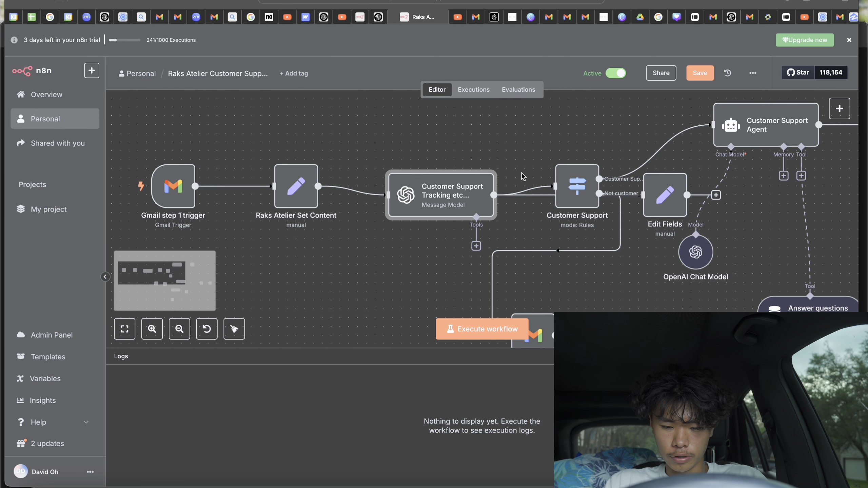
pyautogui.hscroll(2, 453, 167)
pyautogui.scroll(-1, 454, 167)
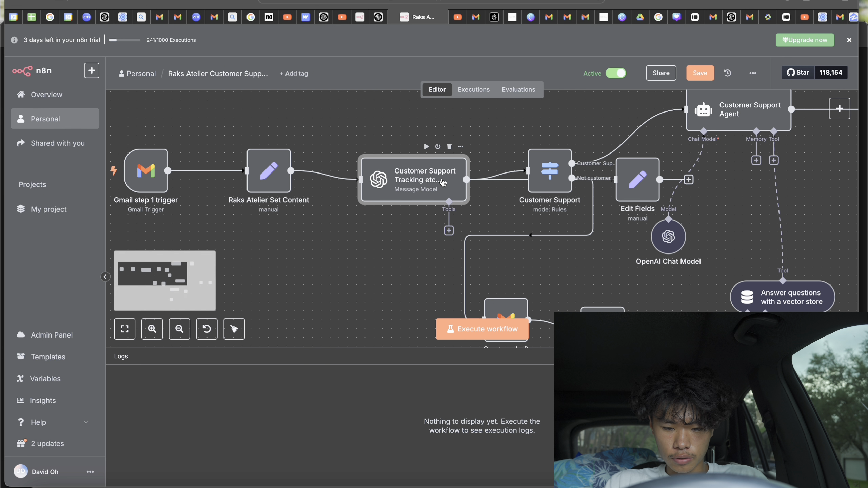
pyautogui.hscroll(3, 421, 172)
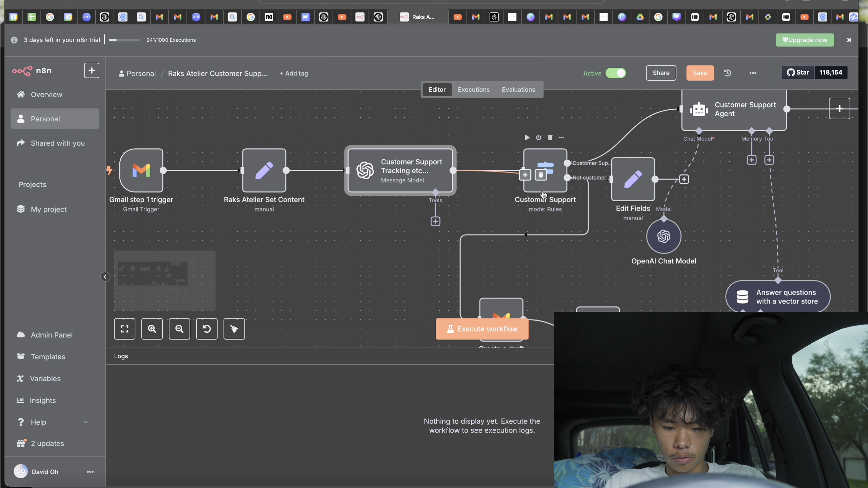
# Step: Examine the Customer Support node's routing rules and output names, then return to the whole workflow
pyautogui.hscroll(2, 528, 180)
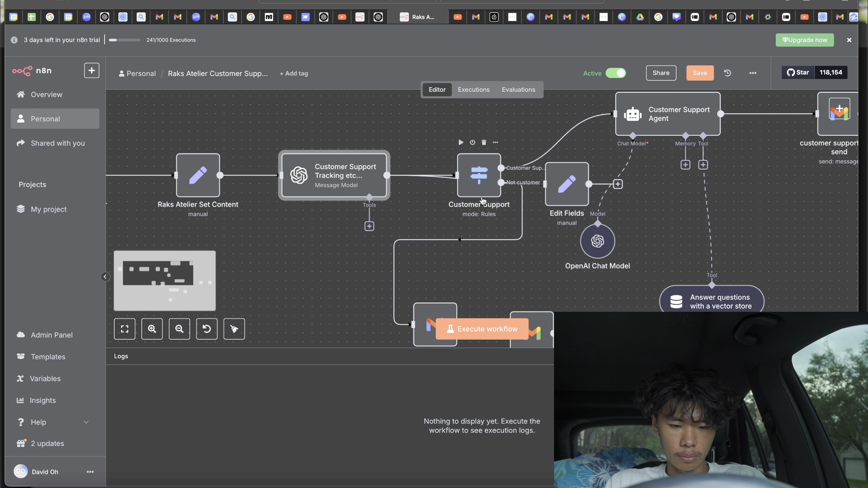
pyautogui.doubleClick(447, 173)
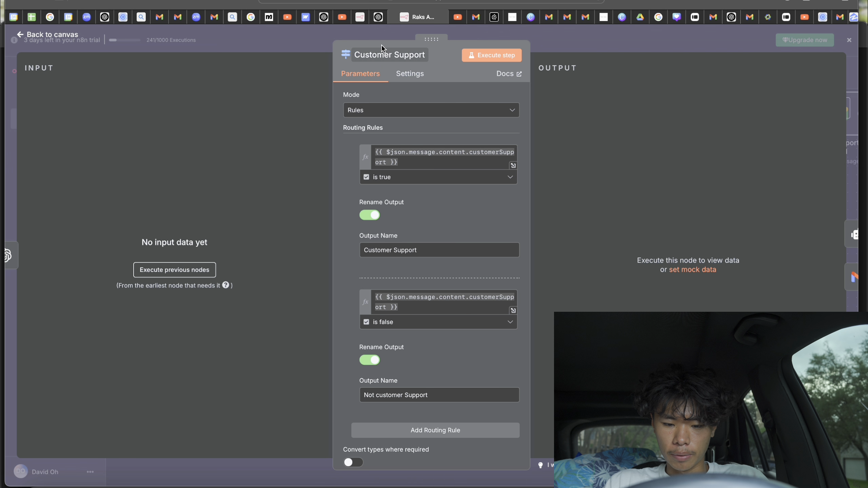
pyautogui.click(529, 41)
pyautogui.hscroll(2, 506, 194)
pyautogui.scroll(-4, 506, 194)
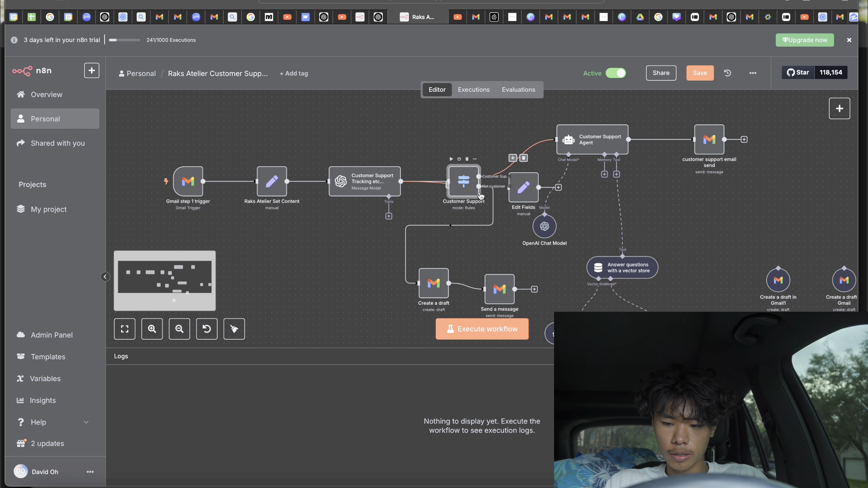
# Step: Search the node library for "switch" without adding a node
pyautogui.press('Tab')
pyautogui.write('switch')
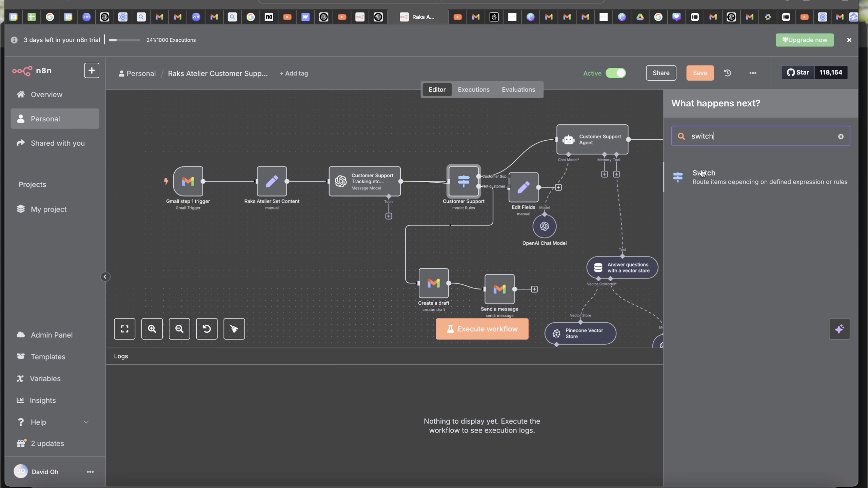
pyautogui.click(483, 151)
pyautogui.scroll(3, 441, 174)
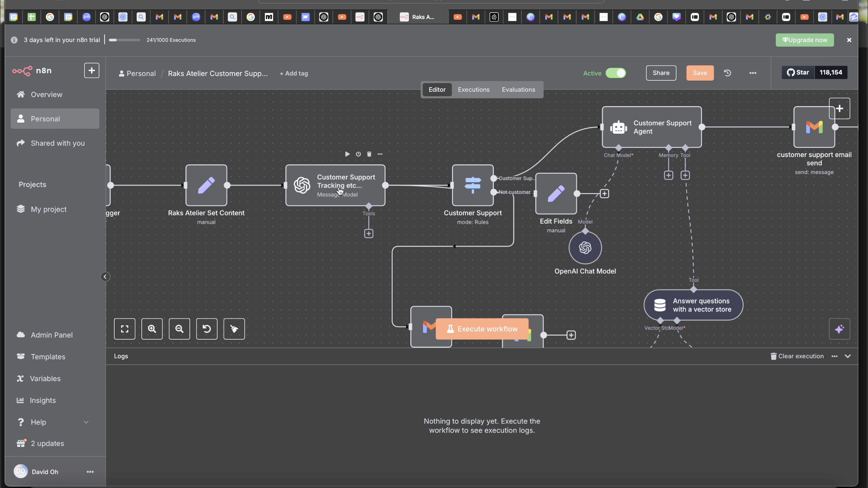
pyautogui.moveTo(461, 191)
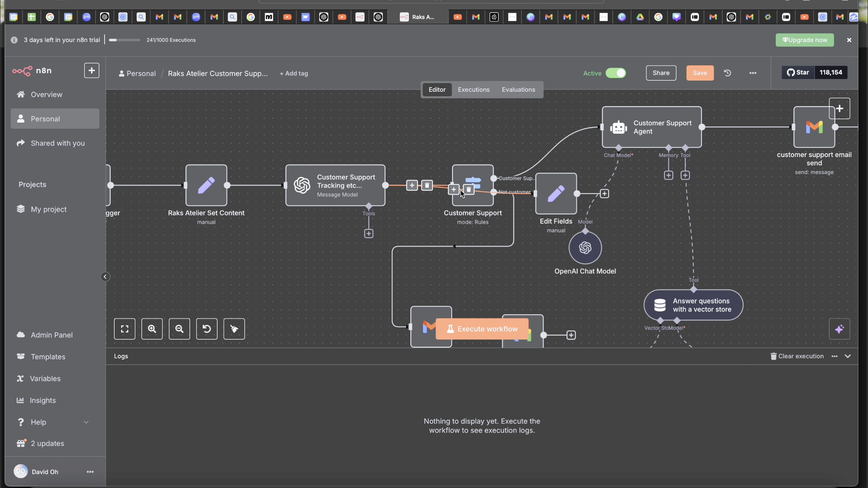
pyautogui.hscroll(2, 458, 185)
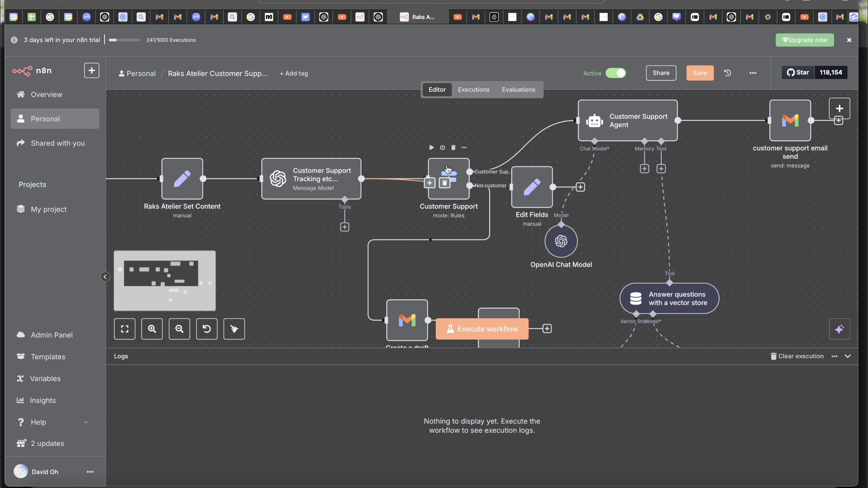
# Step: Delete the unconnected Edit Fields node and realign the Customer Support switch node with the Customer Support Tracking node
pyautogui.moveTo(447, 169); pyautogui.dragTo(452, 216)
pyautogui.moveTo(530, 197); pyautogui.dragTo(444, 162)
pyautogui.click(421, 172)
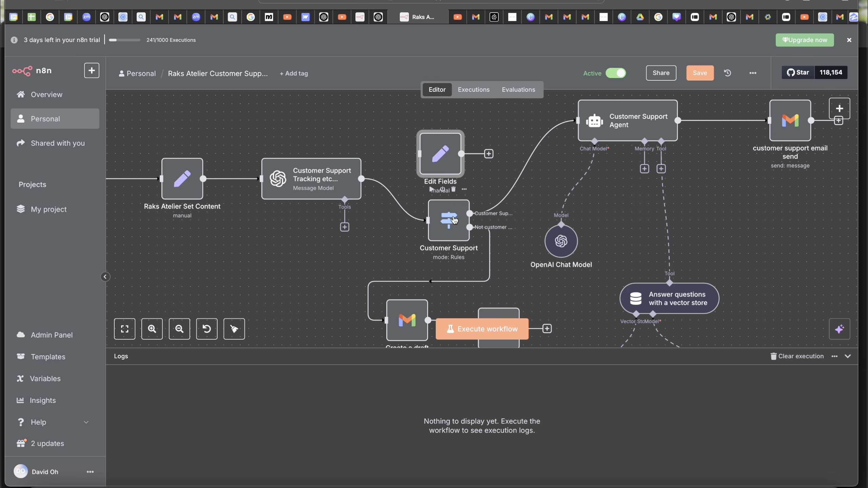
pyautogui.moveTo(436, 130); pyautogui.dragTo(435, 139)
pyautogui.click(445, 131)
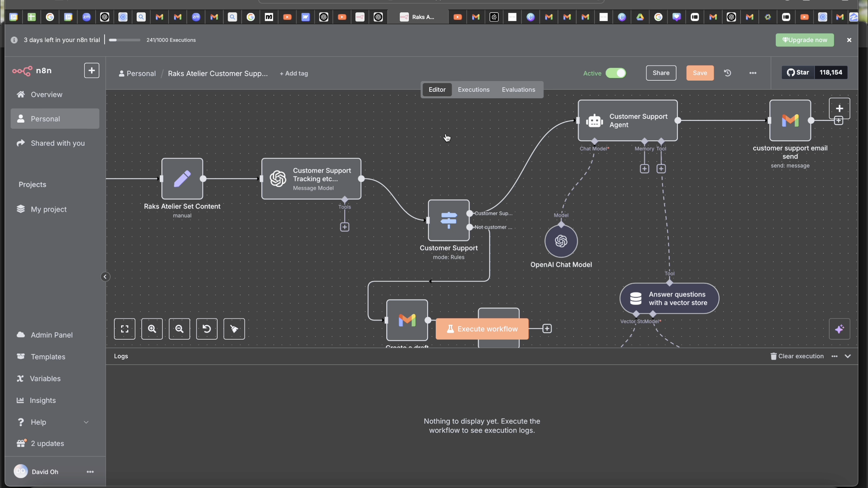
pyautogui.moveTo(452, 218); pyautogui.dragTo(453, 176)
# Step: Open the Customer Support switch node and review its is-true and is-false rules with their renamed outputs
pyautogui.scroll(-1, 452, 176)
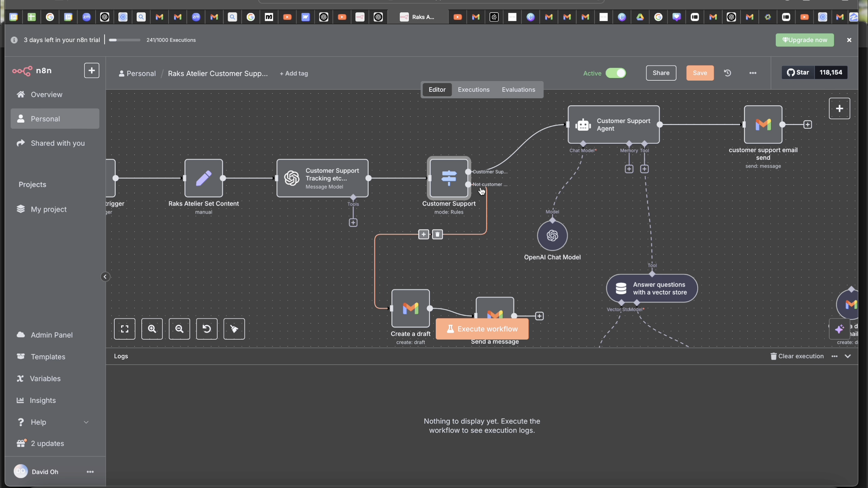
pyautogui.scroll(-2, 452, 176)
pyautogui.scroll(4, 457, 175)
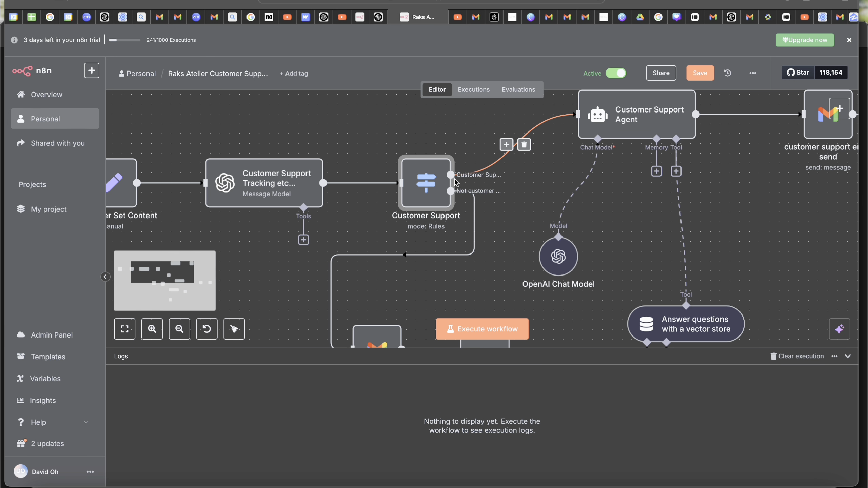
pyautogui.doubleClick(439, 178)
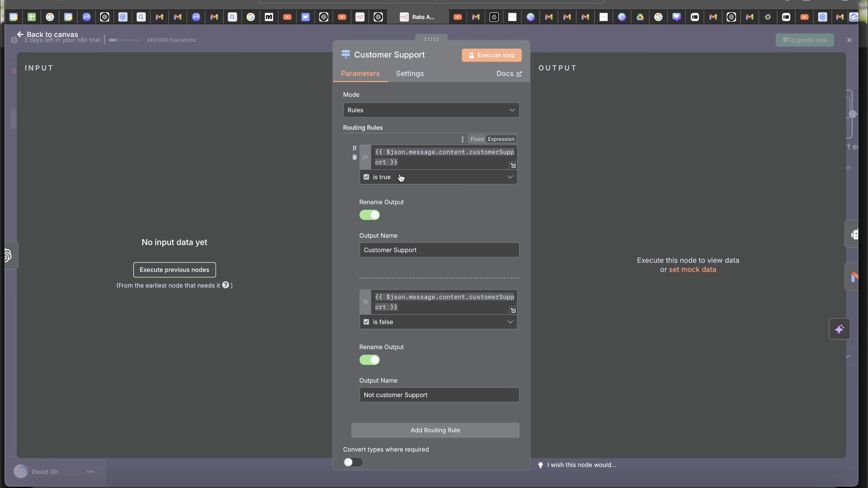
pyautogui.scroll(-1, 442, 190)
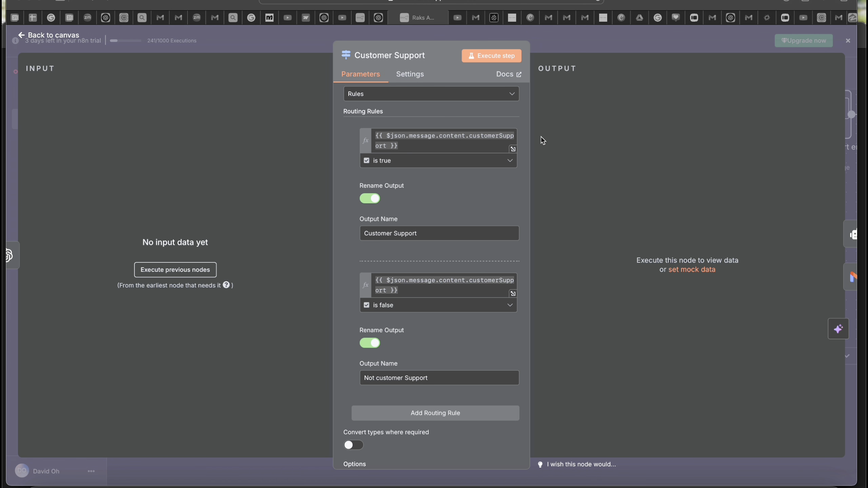
pyautogui.scroll(1, 459, 191)
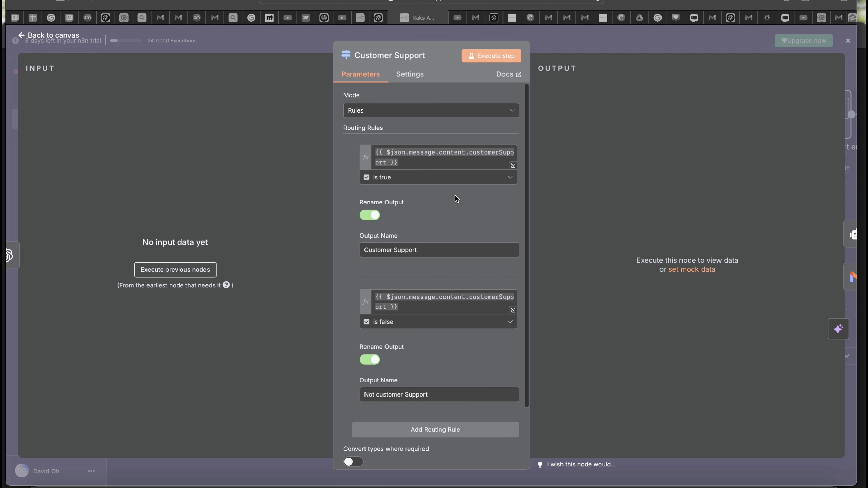
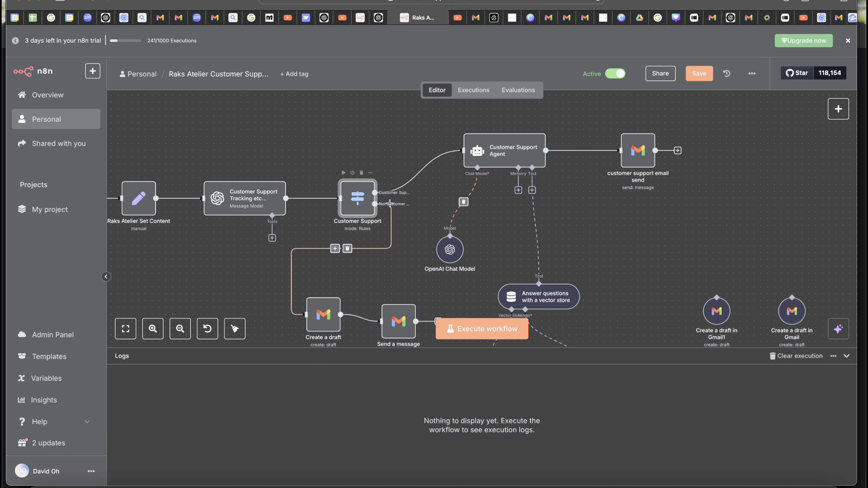
# Step: Review the Create a draft node's subject and message on the Not customer Support branch, then return to the canvas
pyautogui.scroll(-2, 376, 253)
pyautogui.scroll(-3, 416, 301)
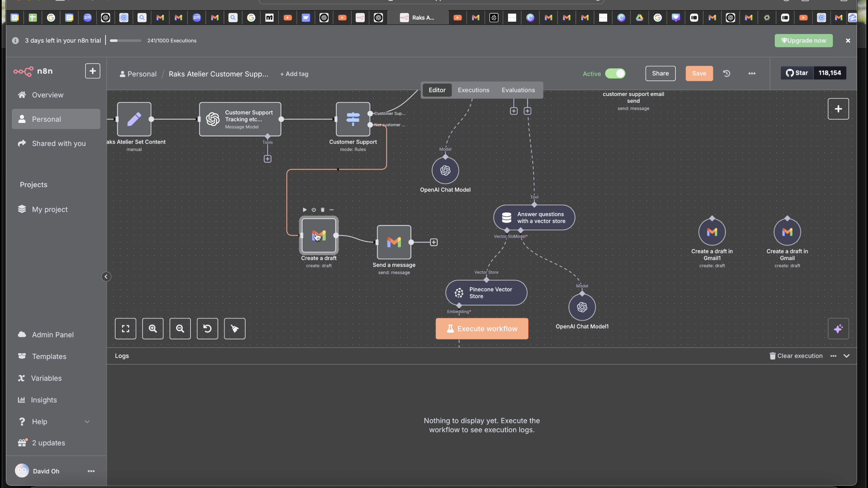
pyautogui.doubleClick(330, 239)
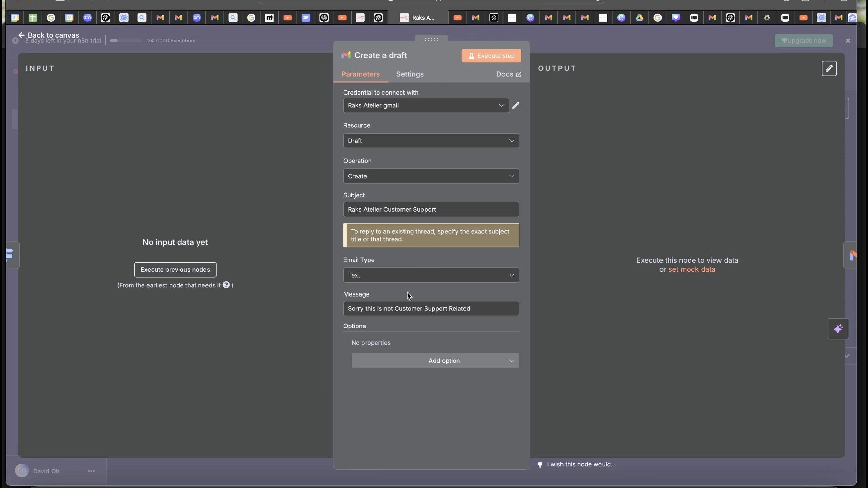
pyautogui.click(585, 40)
# Step: Review the Send a message node's recipient, message and additional options without adding any, then return to the canvas
pyautogui.doubleClick(396, 248)
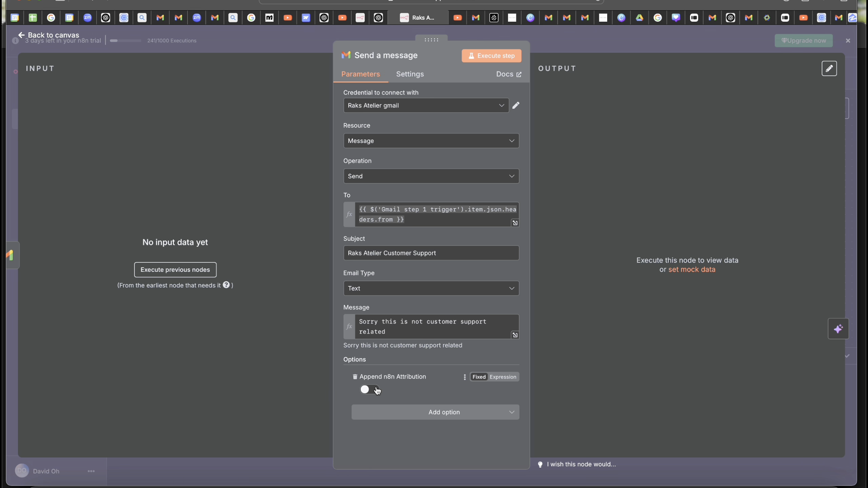
pyautogui.click(425, 413)
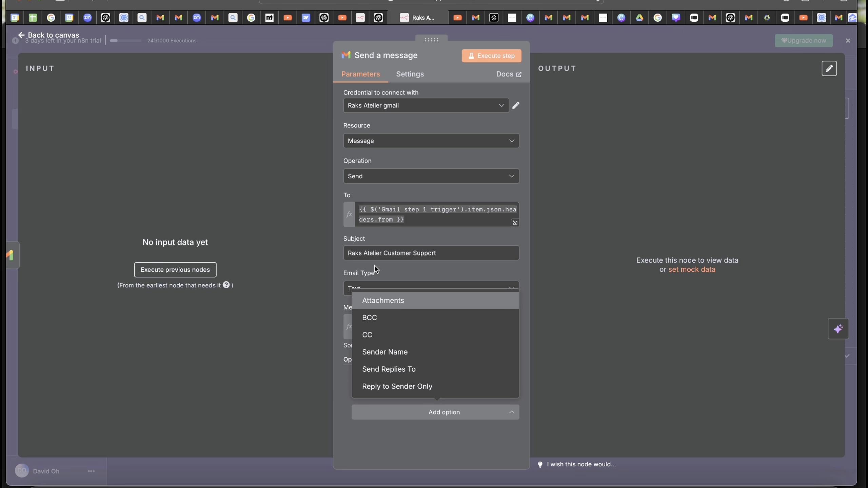
pyautogui.click(391, 448)
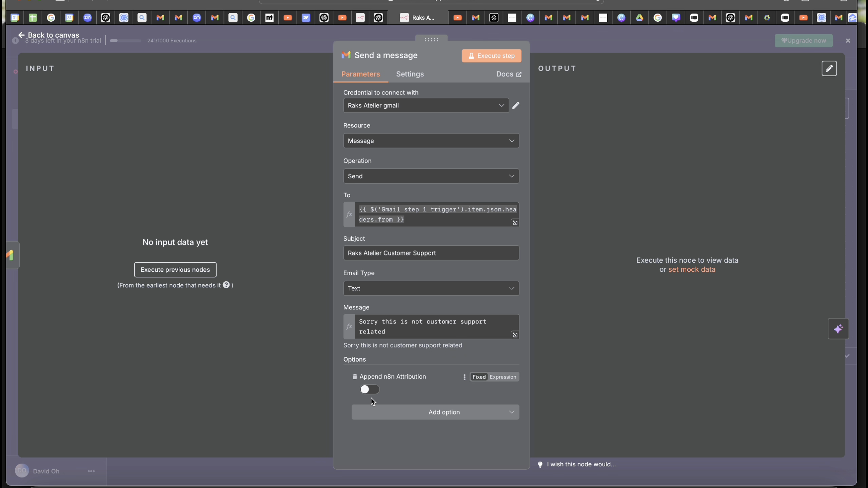
pyautogui.click(557, 40)
# Step: Examine the Customer Support Agent branch with its chat model, memory and tool connections and the email send node
pyautogui.scroll(3, 430, 176)
pyautogui.scroll(1, 429, 174)
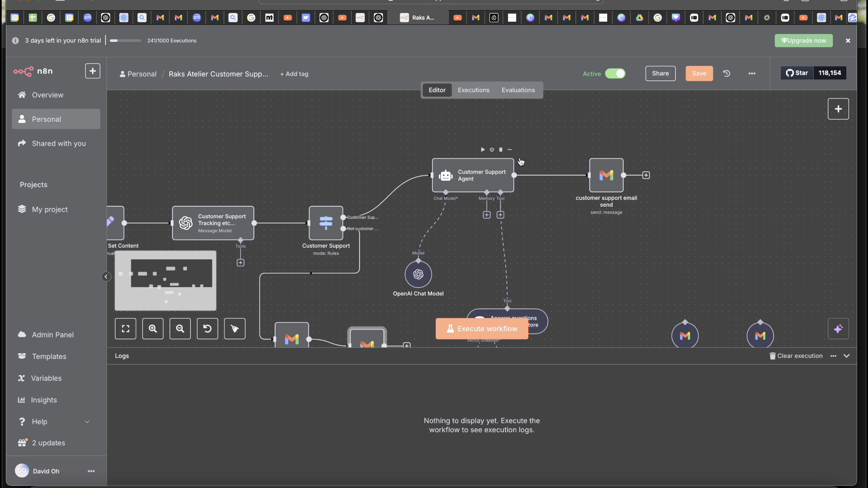
pyautogui.hscroll(1, 520, 178)
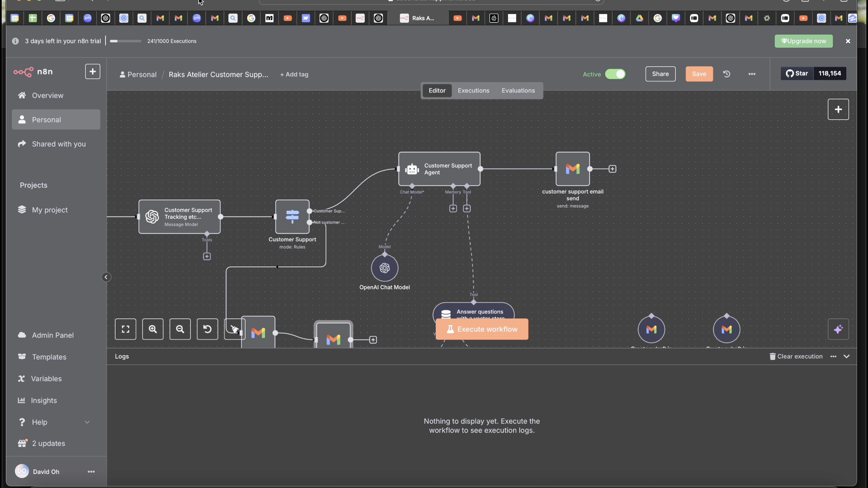
pyautogui.scroll(-5, 466, 163)
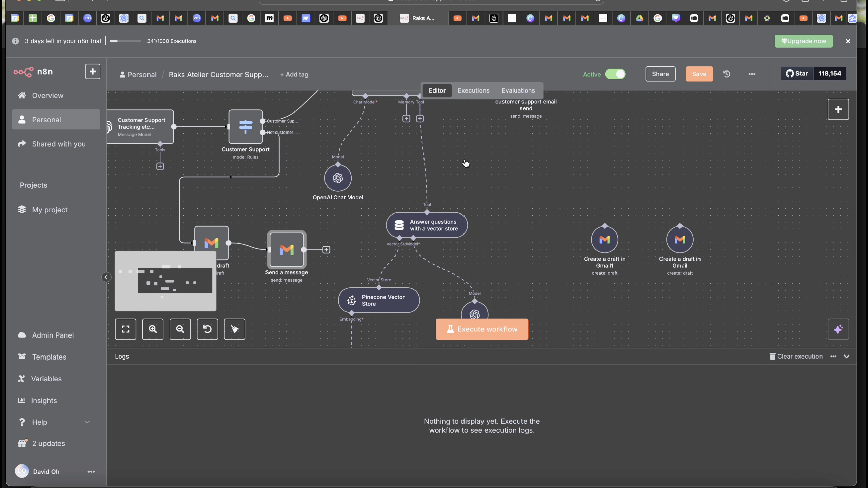
pyautogui.scroll(6, 466, 164)
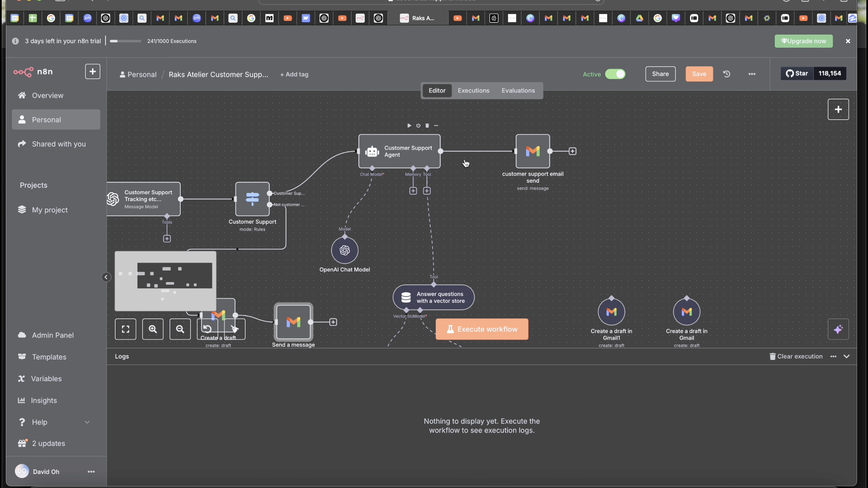
pyautogui.scroll(5, 466, 163)
pyautogui.hscroll(-4, 466, 163)
pyautogui.scroll(1, 466, 163)
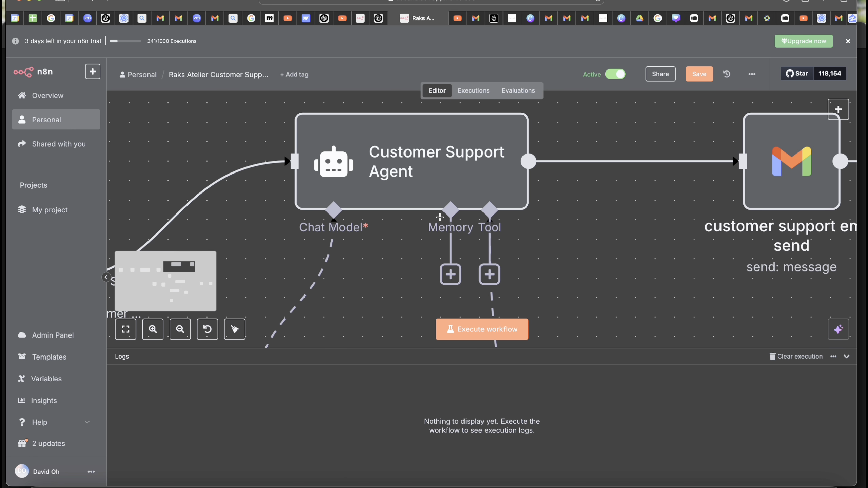
pyautogui.scroll(-3, 443, 239)
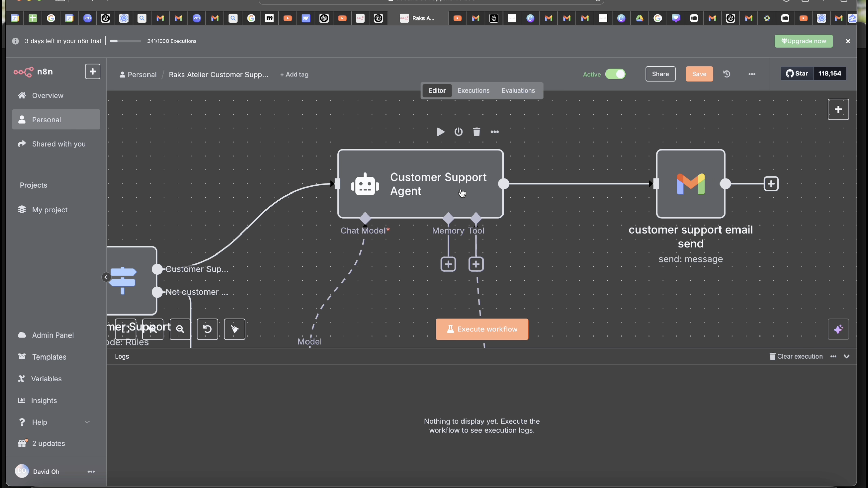
# Step: Search the node library for "ai agent", then clear the search and close the library without adding a node
pyautogui.click(846, 113)
pyautogui.write('ai')
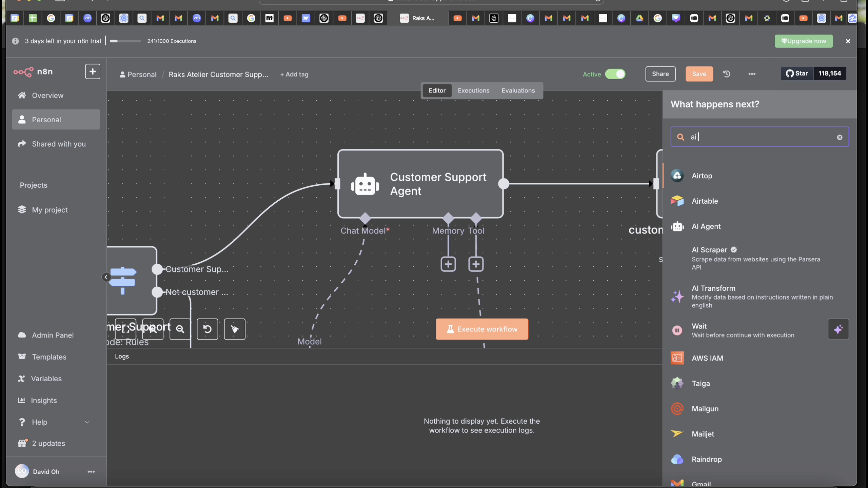
pyautogui.write(' agent')
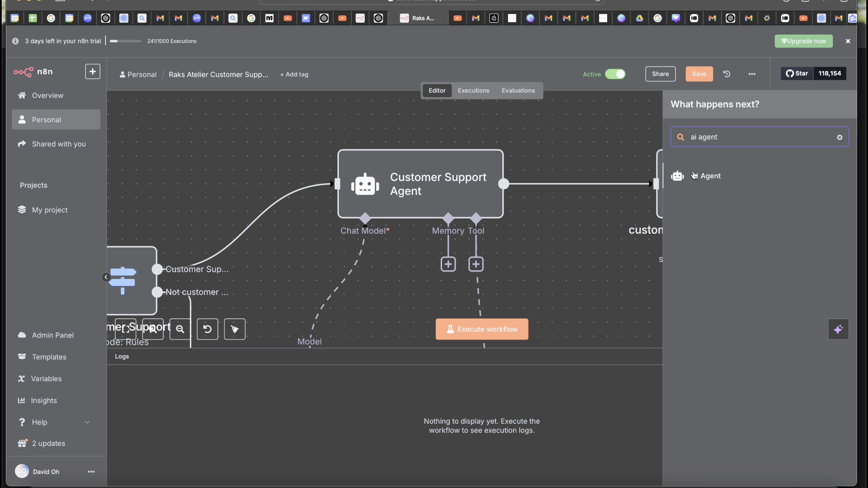
pyautogui.click(840, 137)
pyautogui.click(590, 137)
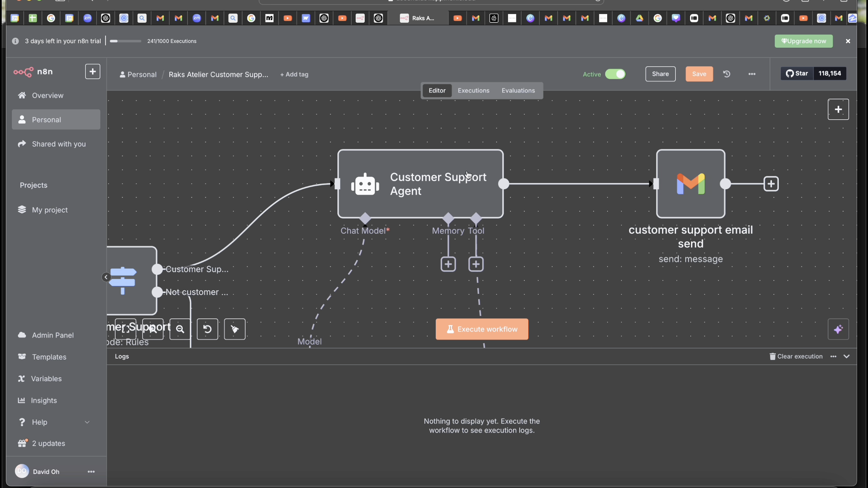
# Step: Open the Customer Support Agent node and check the prompt source options, keeping Define below
pyautogui.doubleClick(416, 182)
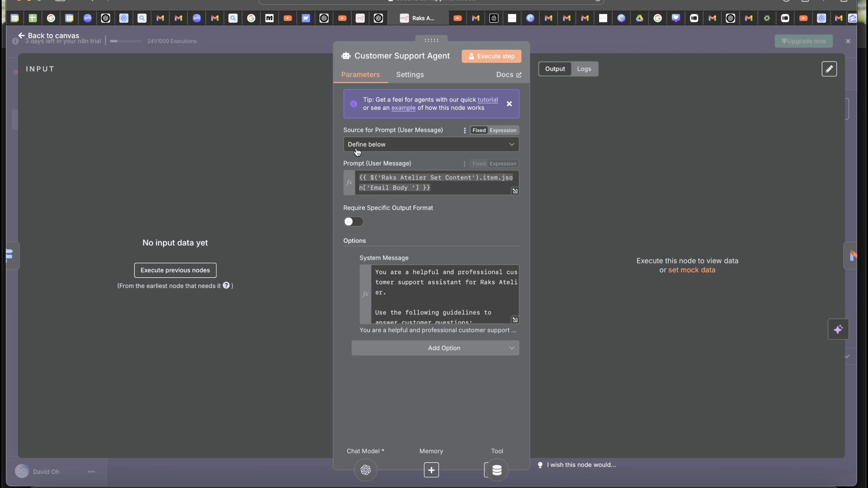
pyautogui.click(387, 146)
pyautogui.click(386, 215)
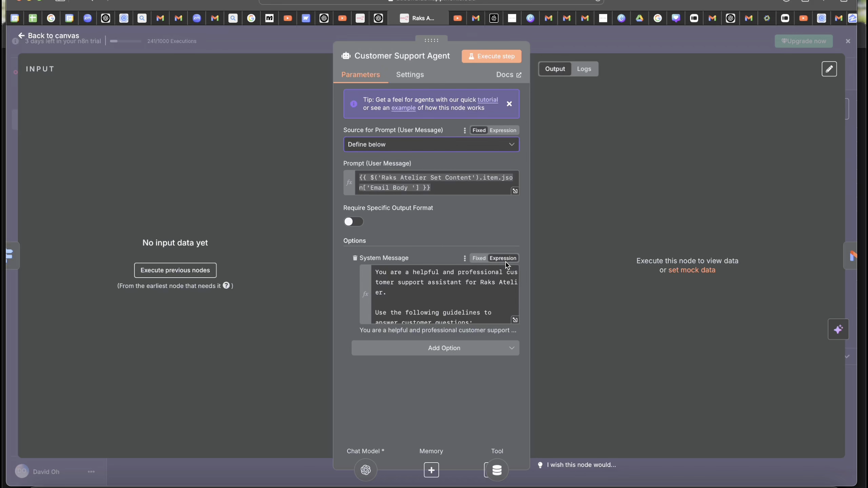
# Step: Read the Customer Support Agent's full system message, including its policies, FAQs and instructions, then return to the canvas
pyautogui.click(515, 320)
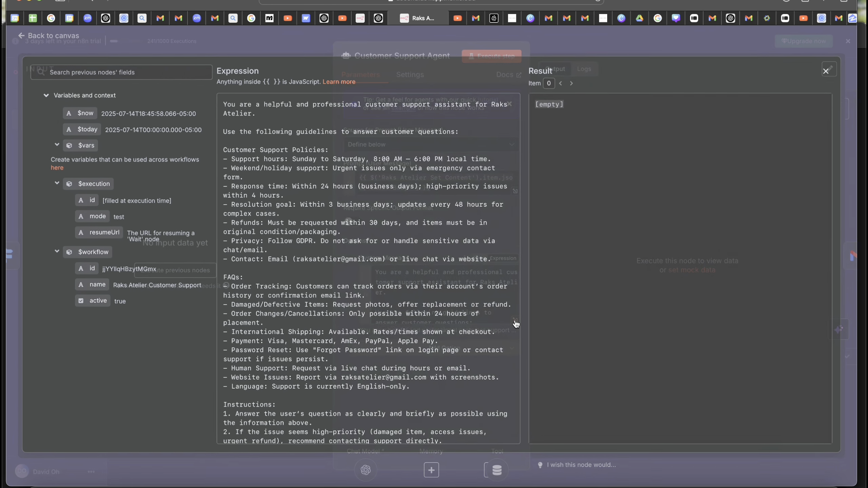
pyautogui.scroll(-5, 388, 252)
pyautogui.scroll(5, 388, 253)
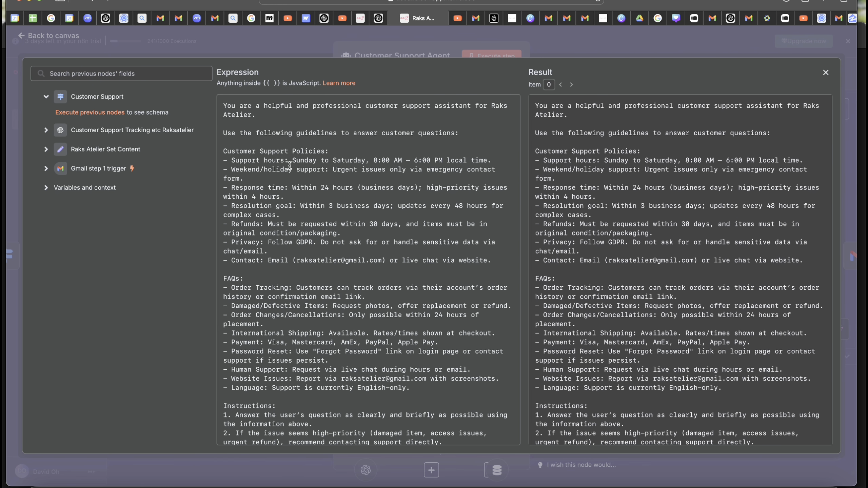
pyautogui.scroll(-2, 260, 169)
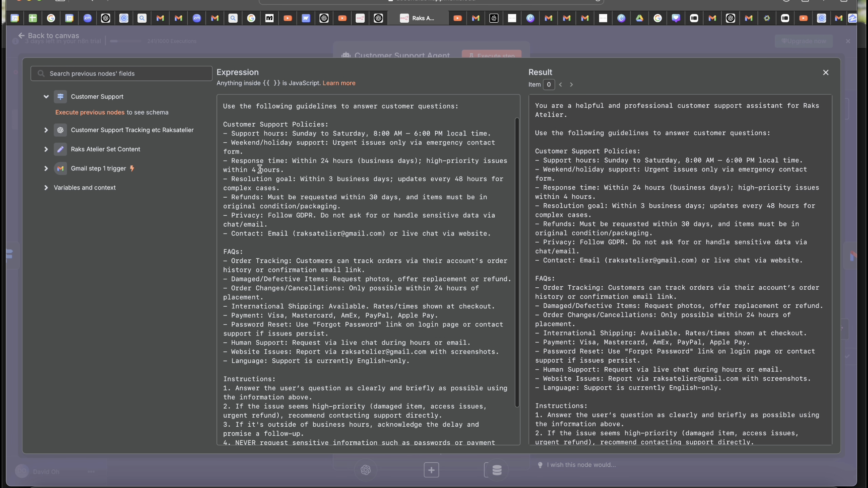
pyautogui.scroll(2, 260, 169)
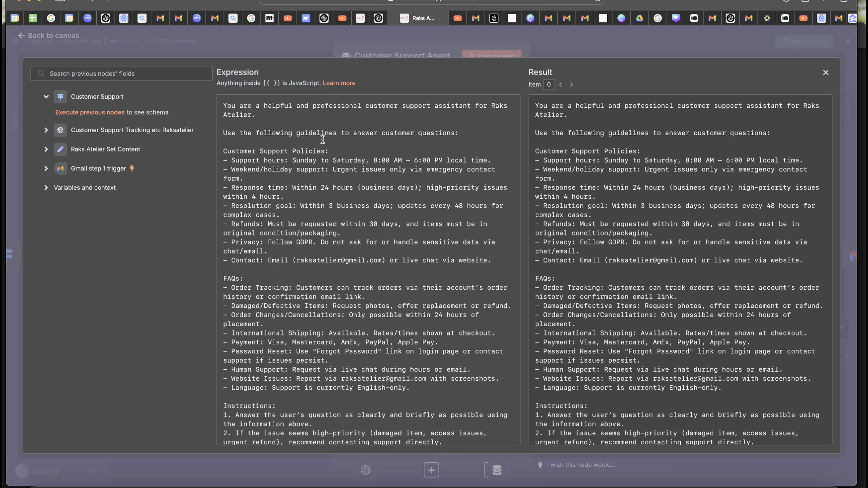
pyautogui.scroll(-1, 330, 186)
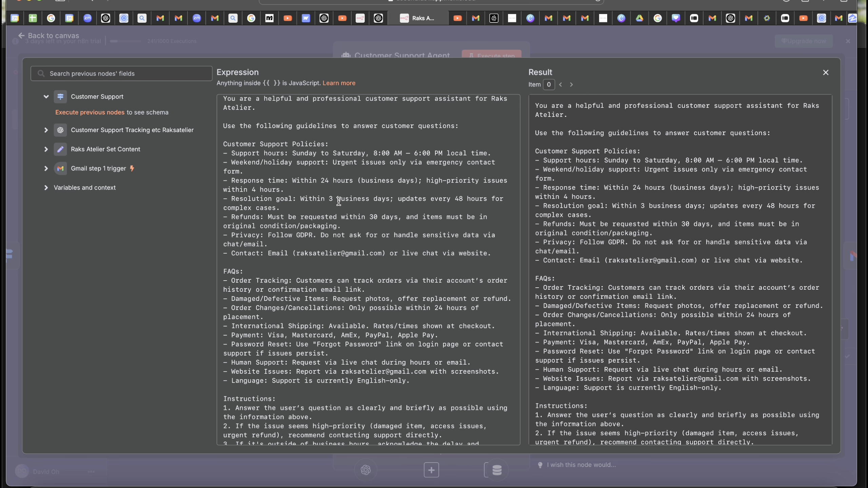
pyautogui.scroll(-5, 356, 202)
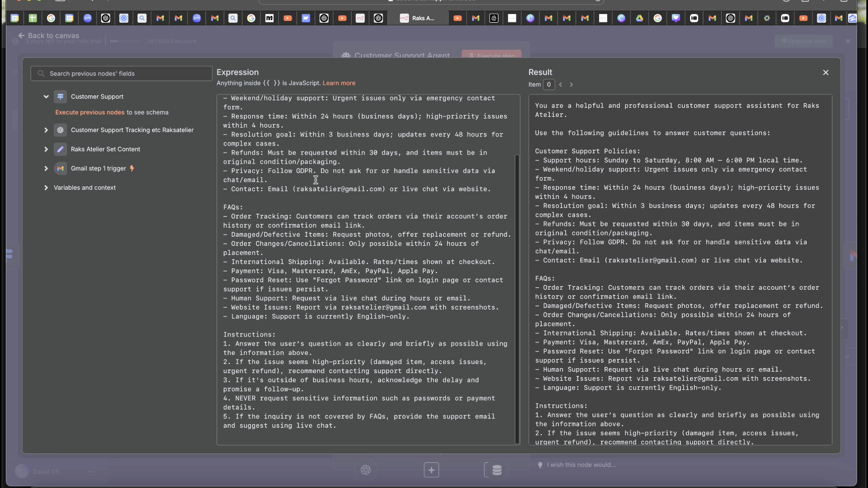
pyautogui.click(451, 54)
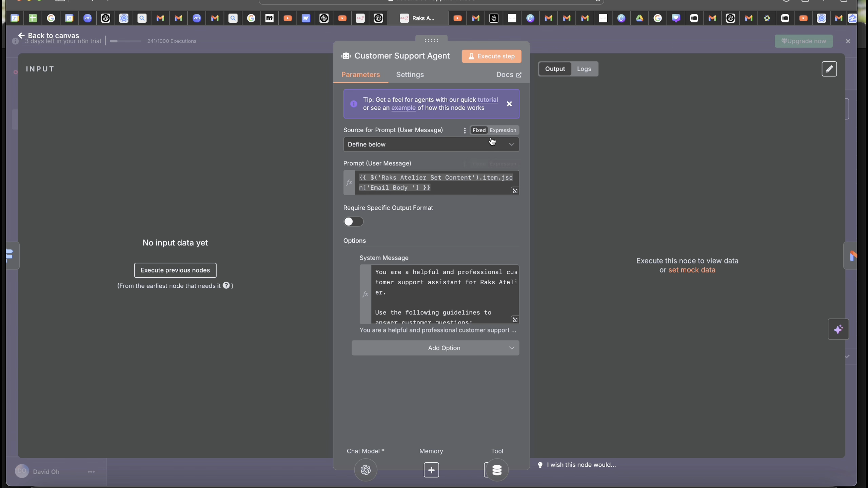
pyautogui.click(562, 43)
# Step: Search the node library for "openai", shorten the search to "open", and close the library without adding a node
pyautogui.scroll(-5, 548, 228)
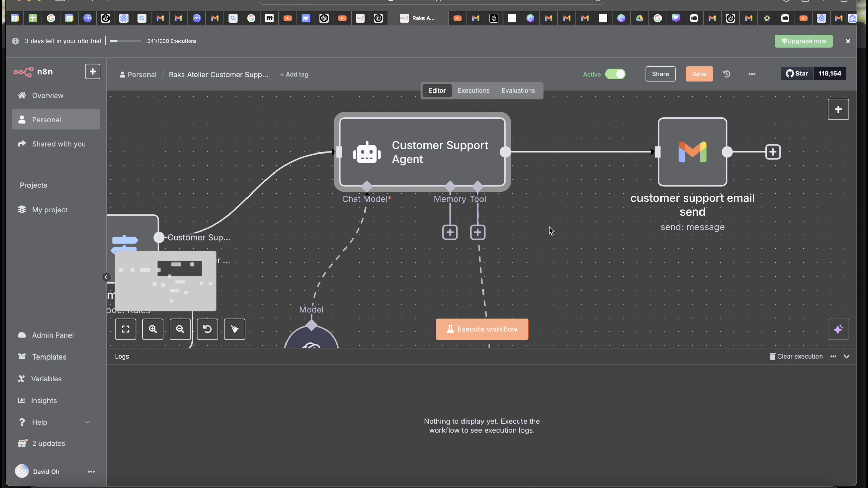
pyautogui.scroll(-1, 416, 275)
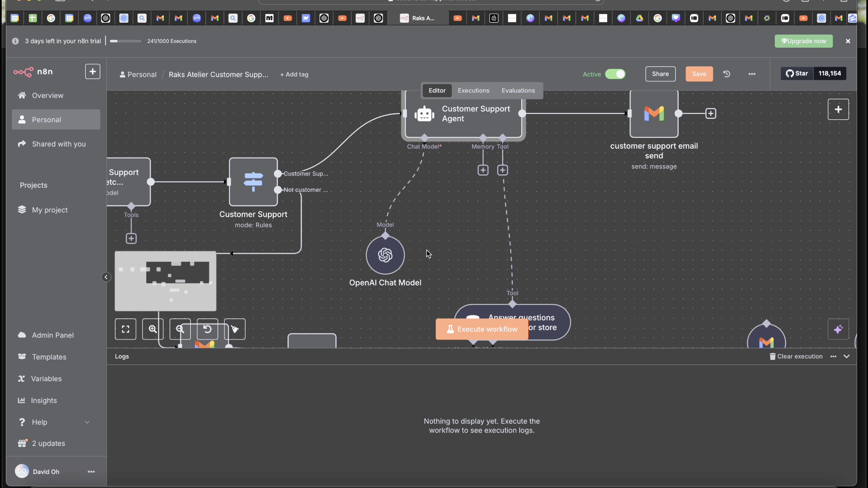
pyautogui.press('Tab')
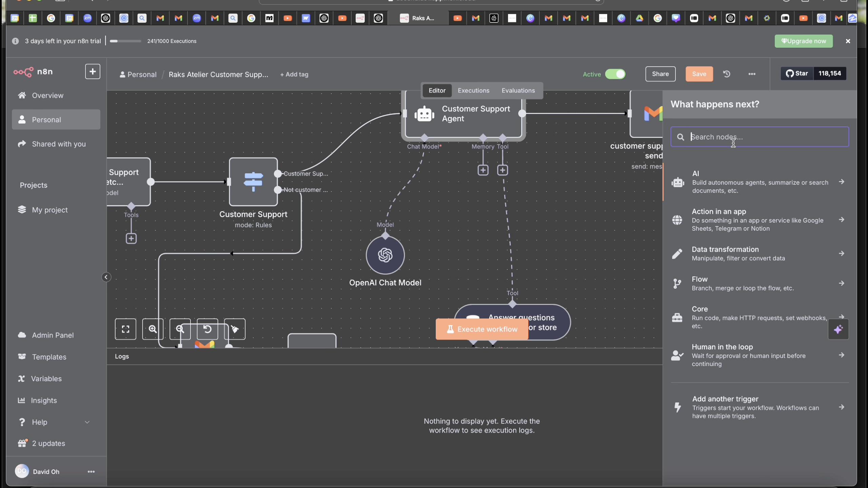
pyautogui.write('openai')
pyautogui.press('BackSpace')
pyautogui.press('BackSpace')
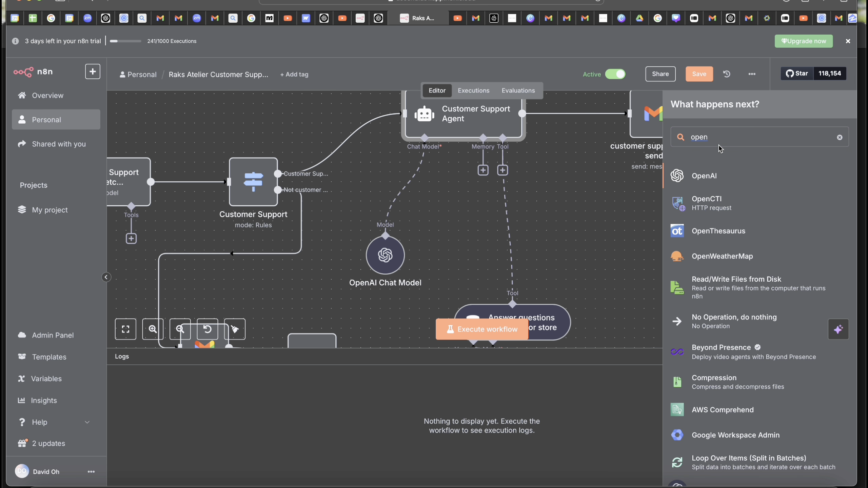
pyautogui.click(640, 194)
pyautogui.scroll(-2, 501, 202)
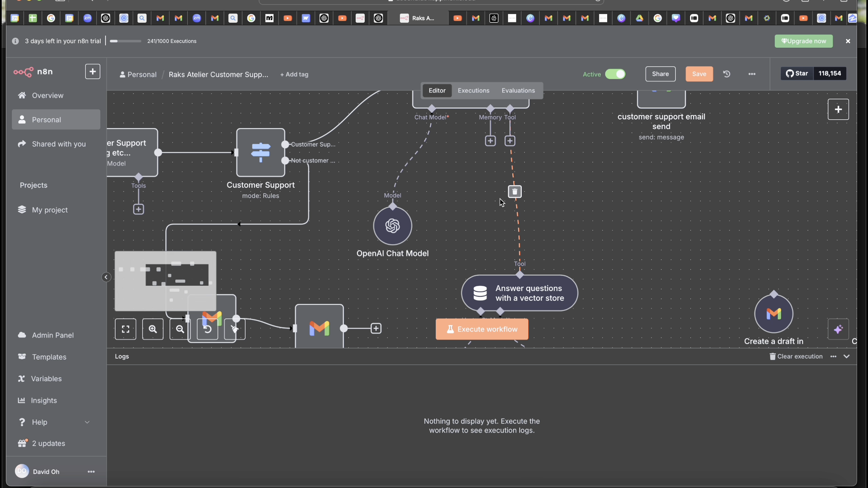
# Step: Open the OpenAI Chat Model node, view the new OpenAI credential form, dismiss it unsaved and return to the canvas
pyautogui.click(398, 232)
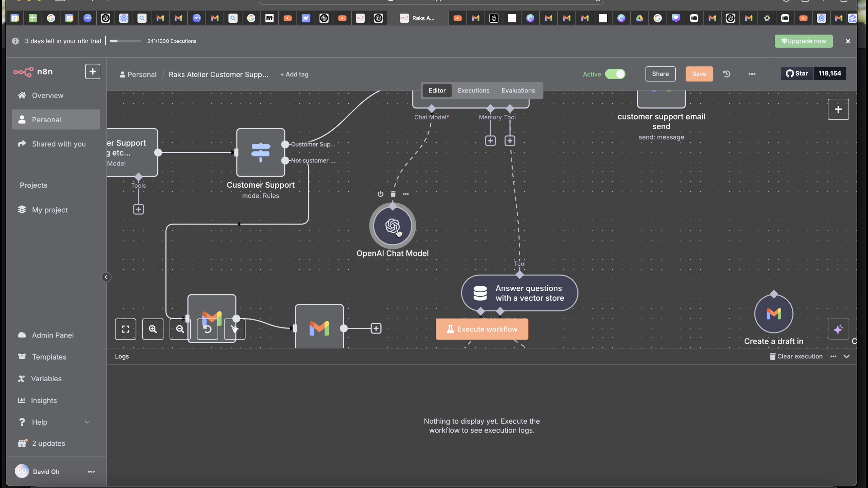
pyautogui.doubleClick(398, 233)
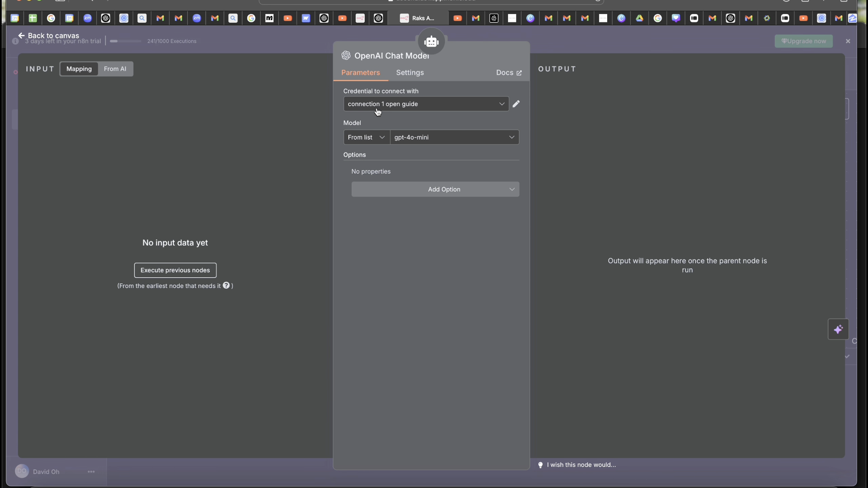
pyautogui.click(377, 105)
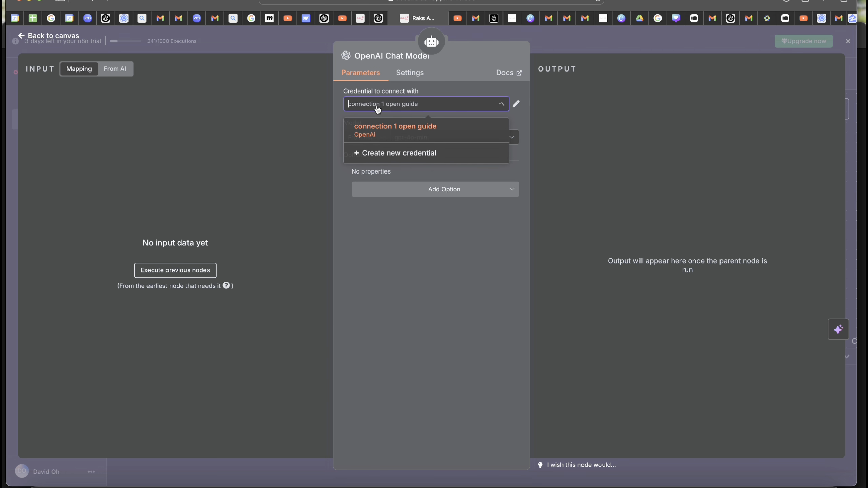
pyautogui.click(400, 155)
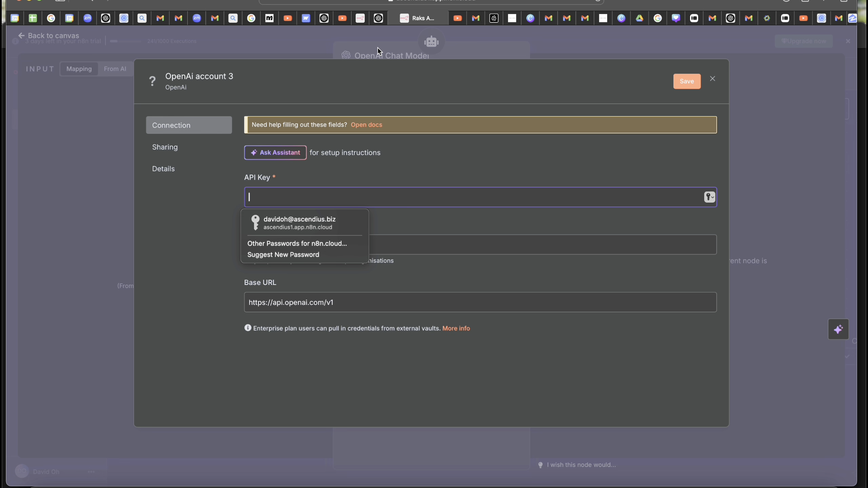
pyautogui.click(377, 47)
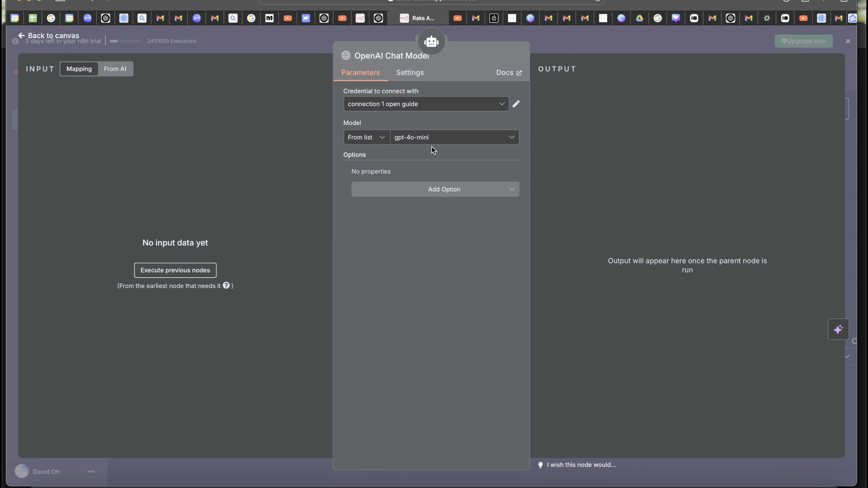
pyautogui.click(566, 42)
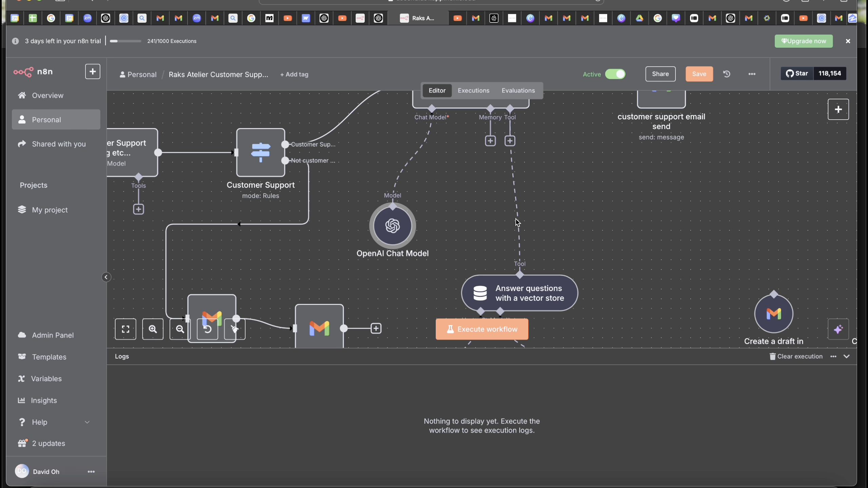
# Step: Examine the agent's "Answer questions with a vector store" tool and its Pinecone Vector Store, embeddings and chat model connections
pyautogui.hscroll(3, 497, 170)
pyautogui.scroll(-3, 497, 170)
pyautogui.hscroll(2, 496, 170)
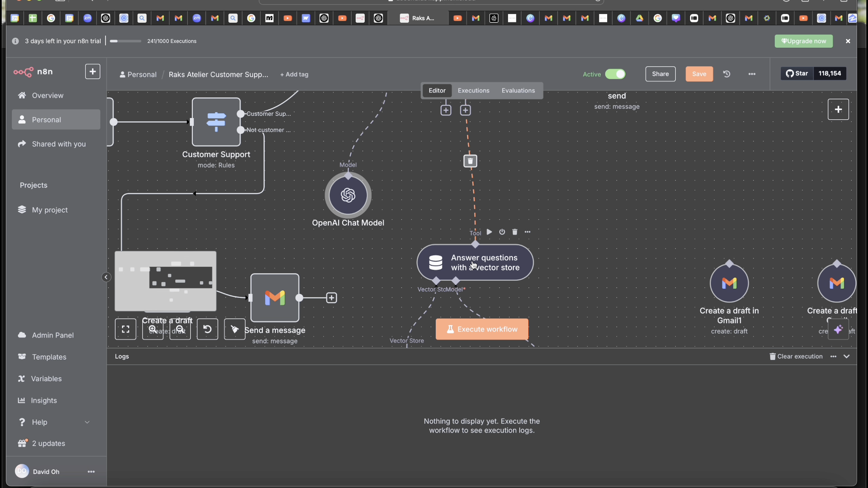
pyautogui.scroll(-5, 502, 272)
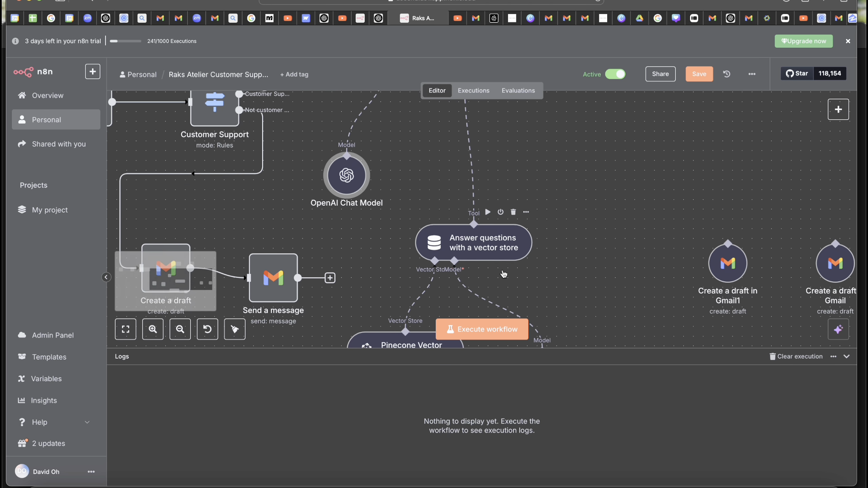
pyautogui.scroll(-2, 428, 231)
pyautogui.hscroll(-1, 429, 232)
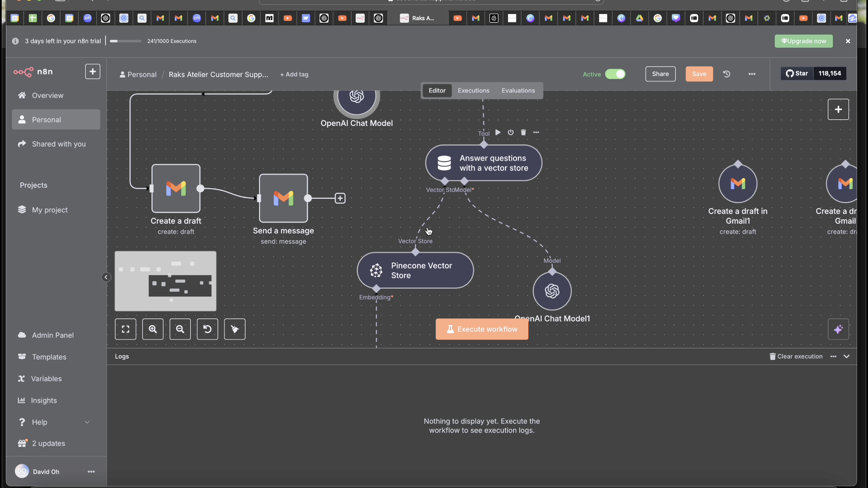
pyautogui.scroll(-3, 407, 281)
pyautogui.hscroll(-1, 408, 281)
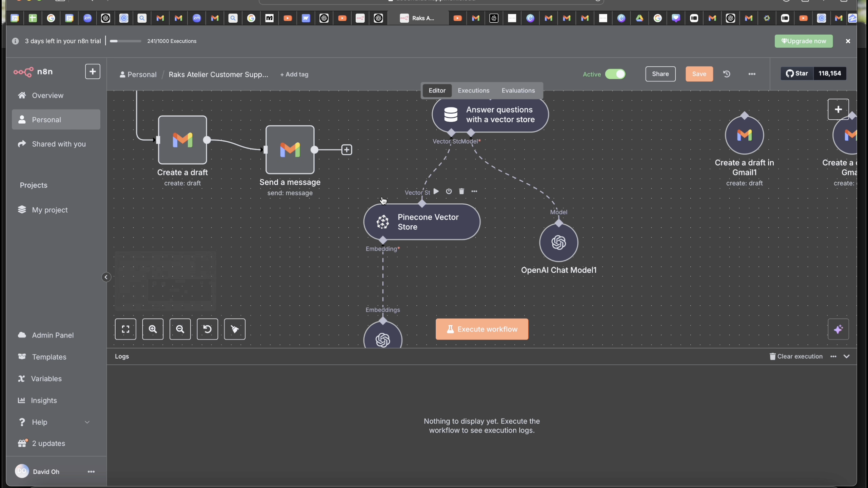
pyautogui.hscroll(2, 396, 192)
pyautogui.scroll(1, 396, 192)
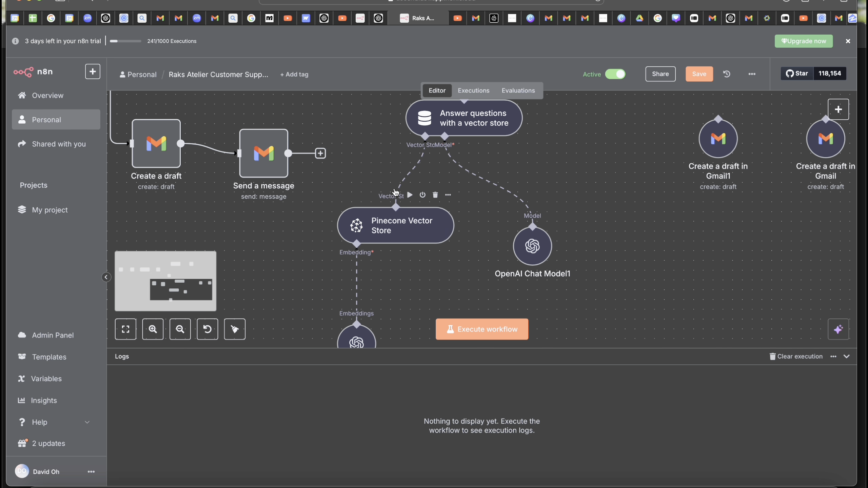
# Step: Check the credential and model settings of the OpenAI Chat Model1 and Embeddings OpenAI nodes, then return to the canvas
pyautogui.click(529, 257)
pyautogui.doubleClick(529, 257)
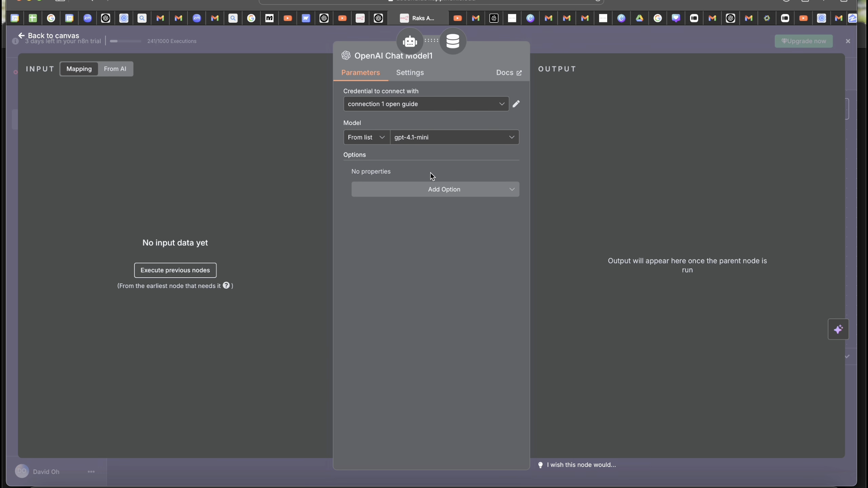
pyautogui.scroll(-5, 481, 236)
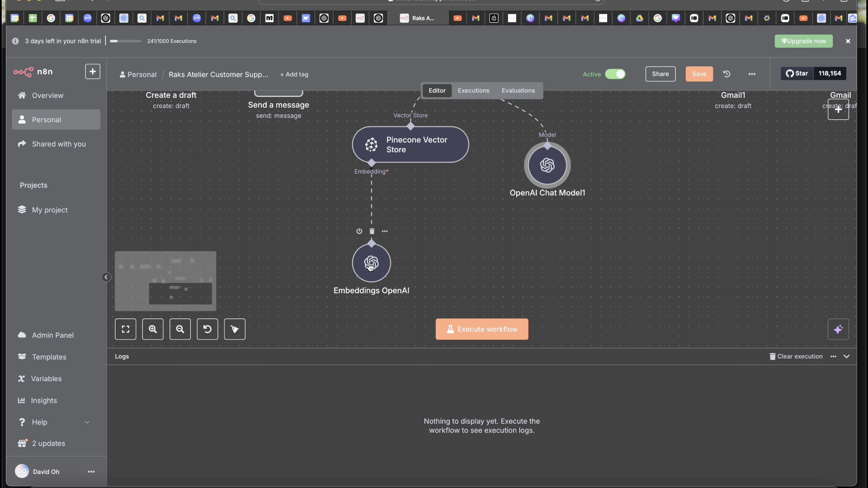
pyautogui.doubleClick(372, 263)
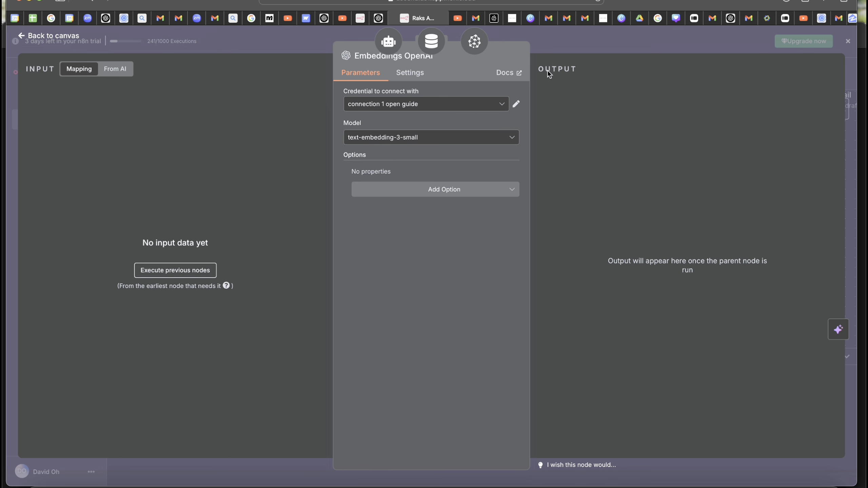
pyautogui.click(560, 41)
# Step: Review how the vector store branch connects to the Customer Support Agent within the whole workflow
pyautogui.scroll(3, 554, 167)
pyautogui.scroll(5, 553, 167)
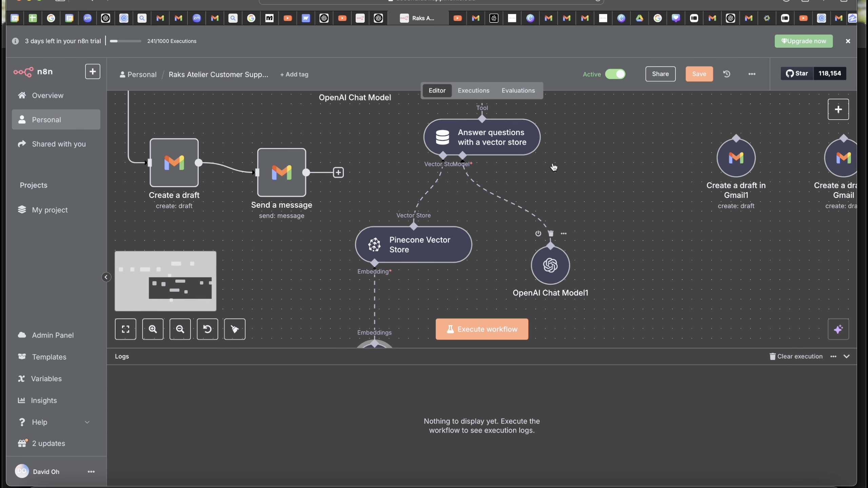
pyautogui.scroll(-5, 553, 167)
pyautogui.scroll(2, 554, 167)
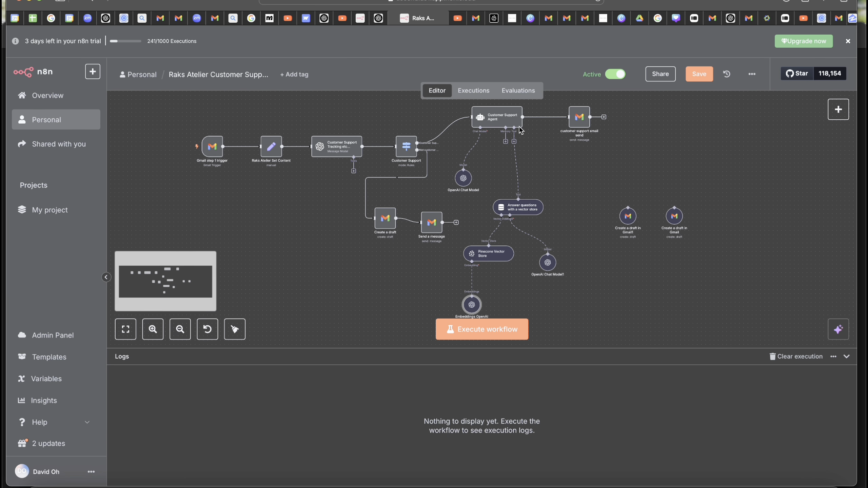
pyautogui.scroll(5, 483, 218)
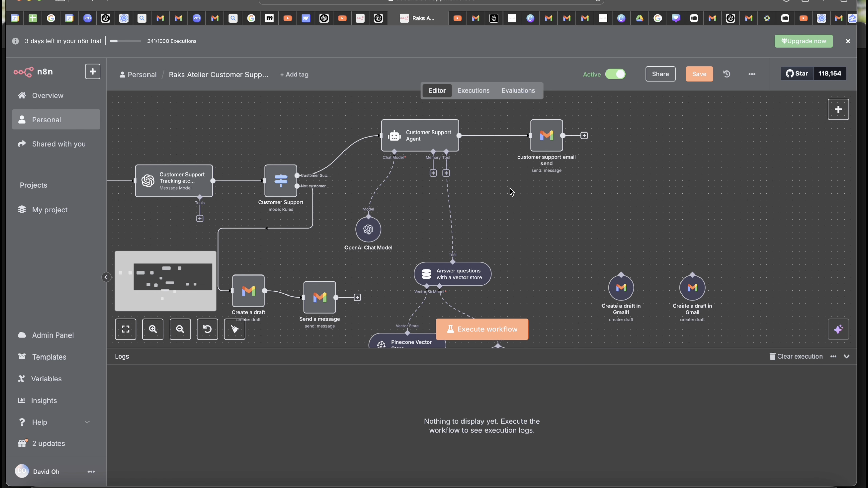
pyautogui.scroll(-5, 510, 188)
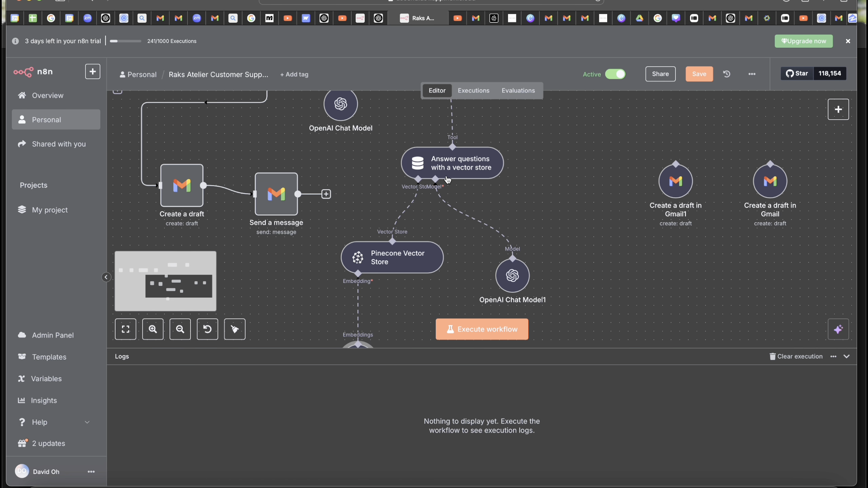
pyautogui.scroll(5, 393, 236)
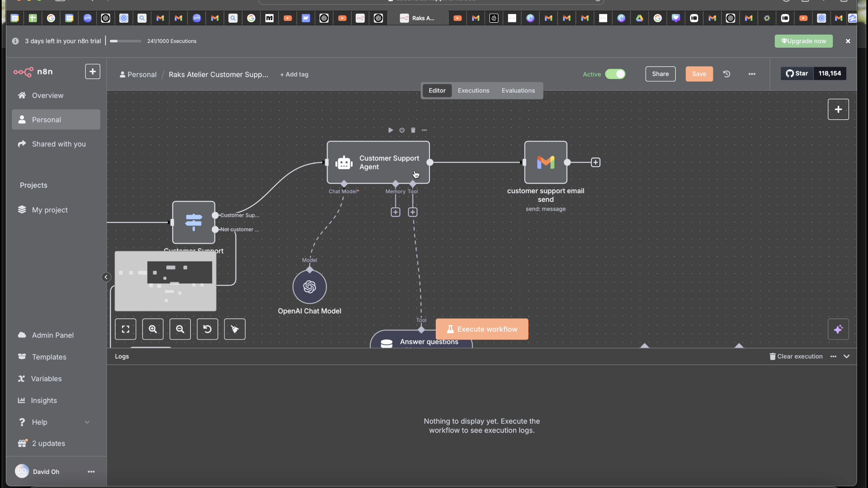
# Step: Open the customer support email send node, view its Gmail message settings and return to the canvas
pyautogui.click(549, 161)
pyautogui.doubleClick(549, 161)
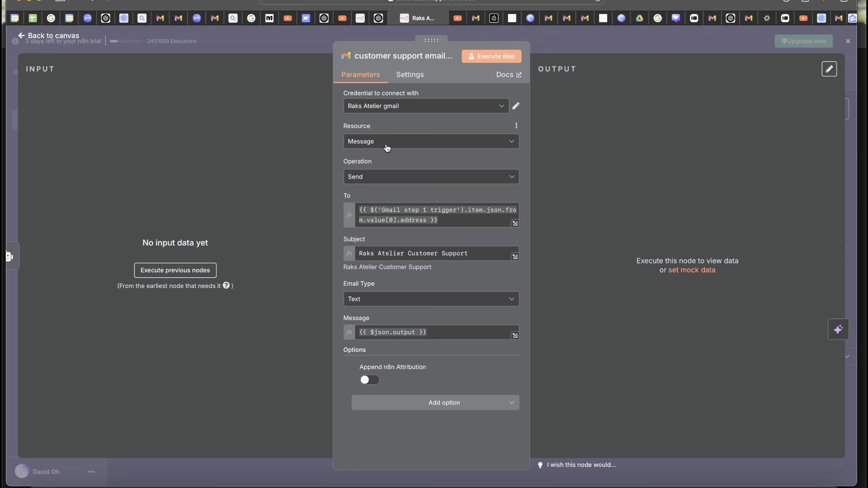
pyautogui.click(610, 45)
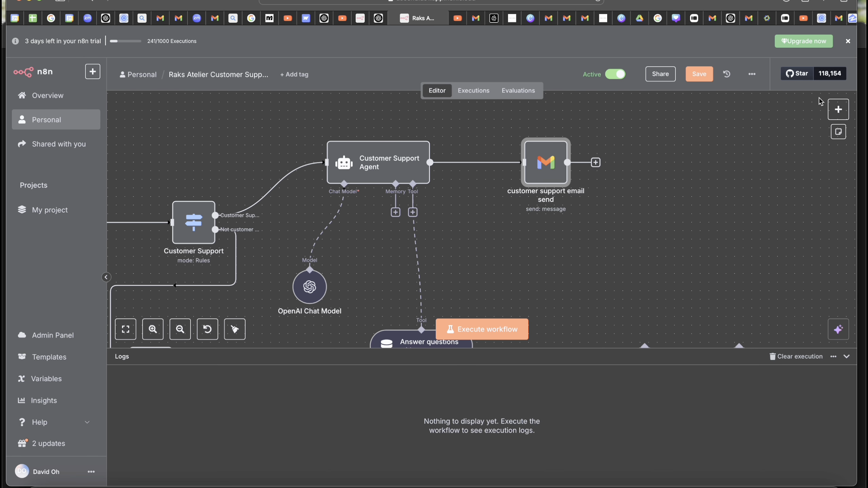
# Step: Search the node library for "gmail", browse the Gmail actions around Send a message, and close the library without adding a node
pyautogui.click(840, 106)
pyautogui.write('gmail')
pyautogui.click(734, 169)
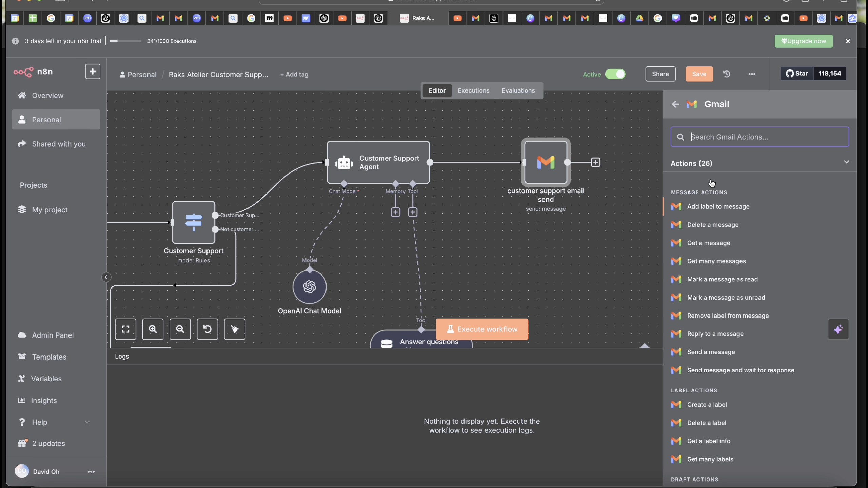
pyautogui.scroll(-2, 697, 234)
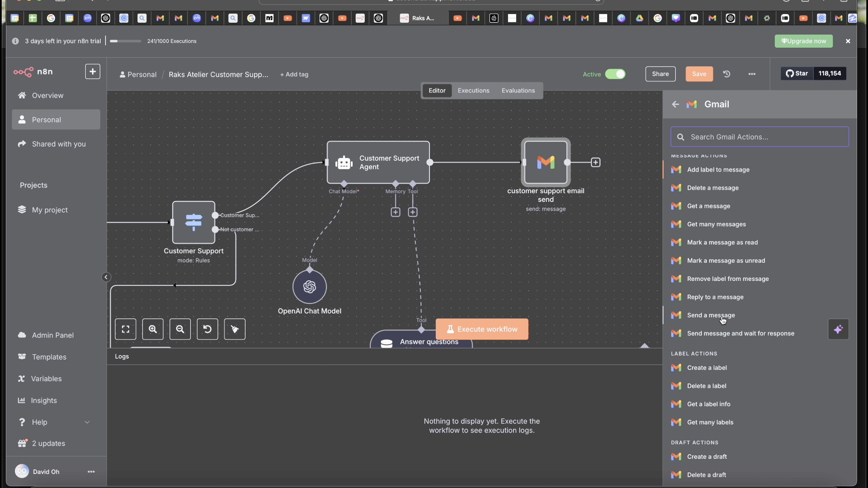
pyautogui.click(578, 250)
# Step: Reopen the customer support email send node and inspect its To expression along with the subject and message fields
pyautogui.hscroll(-2, 587, 219)
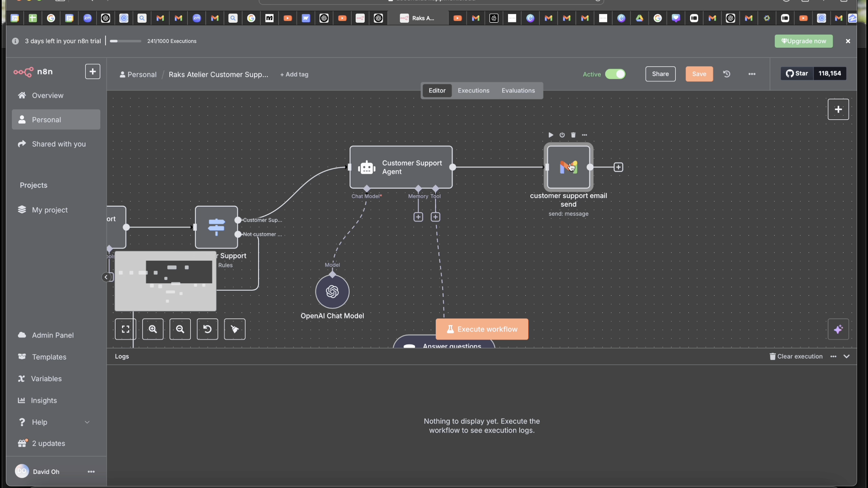
pyautogui.doubleClick(569, 167)
pyautogui.click(423, 208)
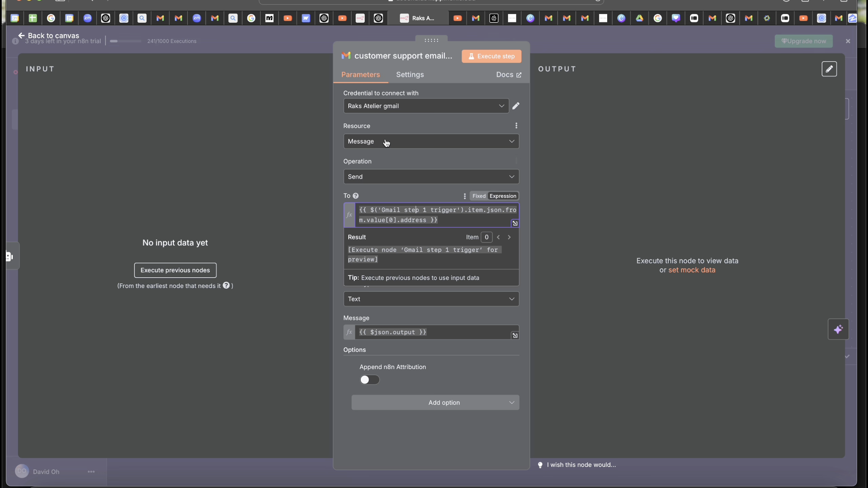
pyautogui.click(415, 312)
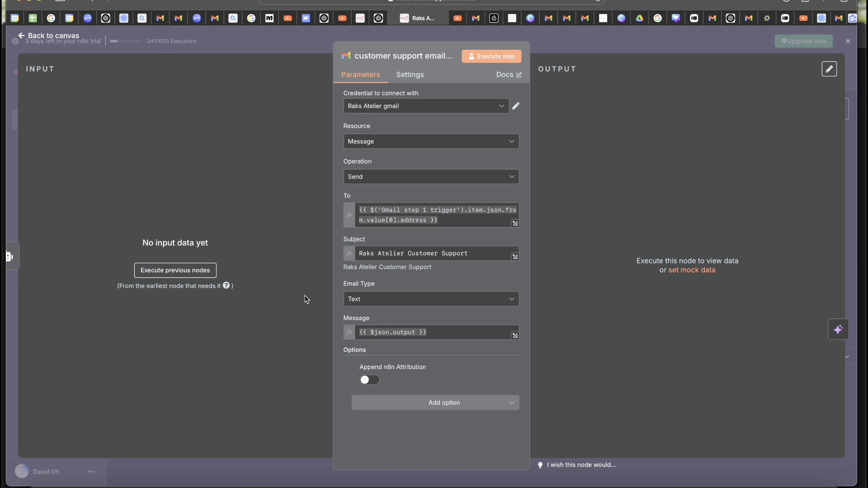
# Step: Execute the nodes preceding the customer support email send node and return to the canvas
pyautogui.click(191, 270)
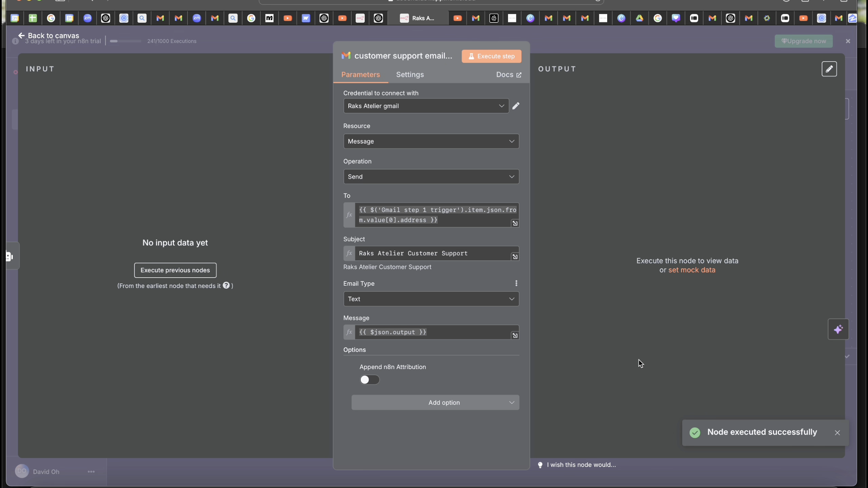
pyautogui.click(624, 45)
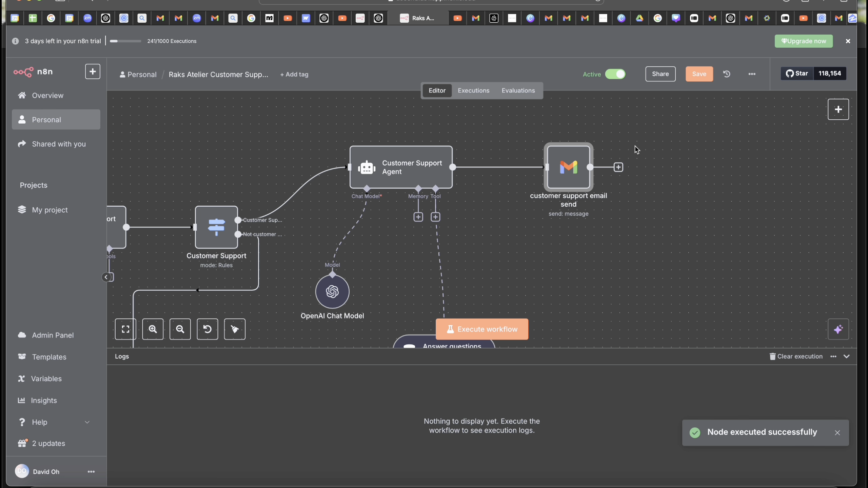
pyautogui.hscroll(2, 539, 182)
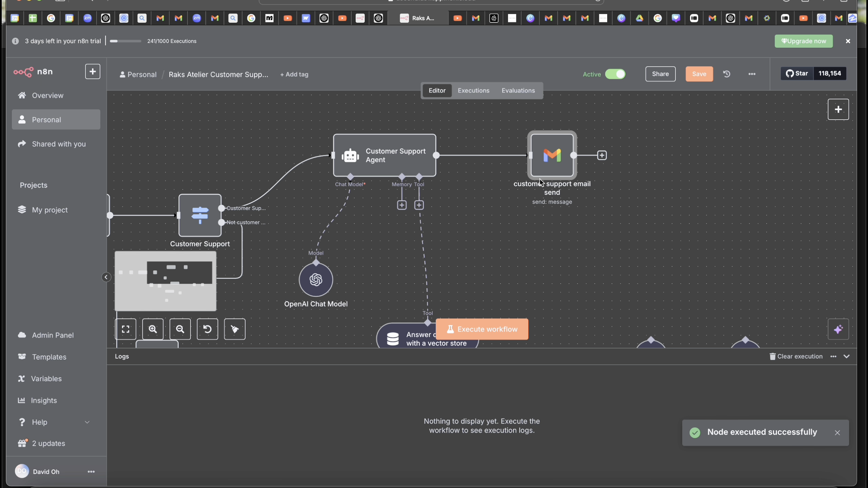
pyautogui.hscroll(2, 566, 174)
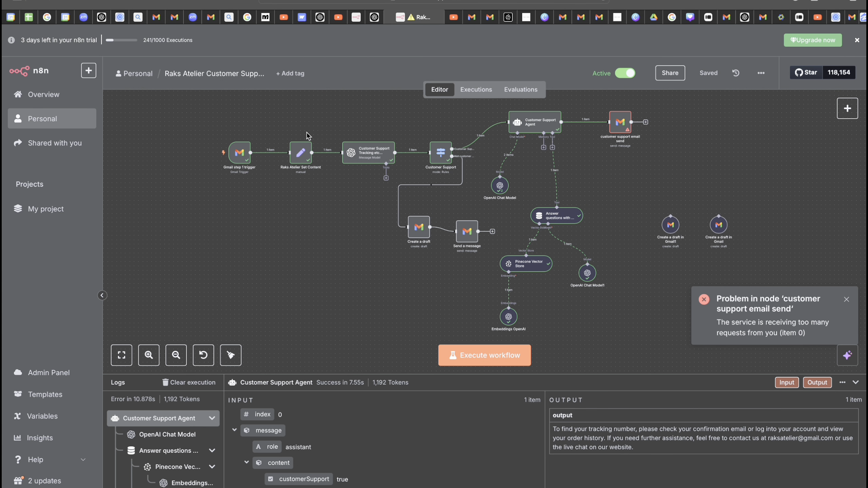
# Step: Dismiss the error notification about the customer support email send node
pyautogui.scroll(-1, 365, 110)
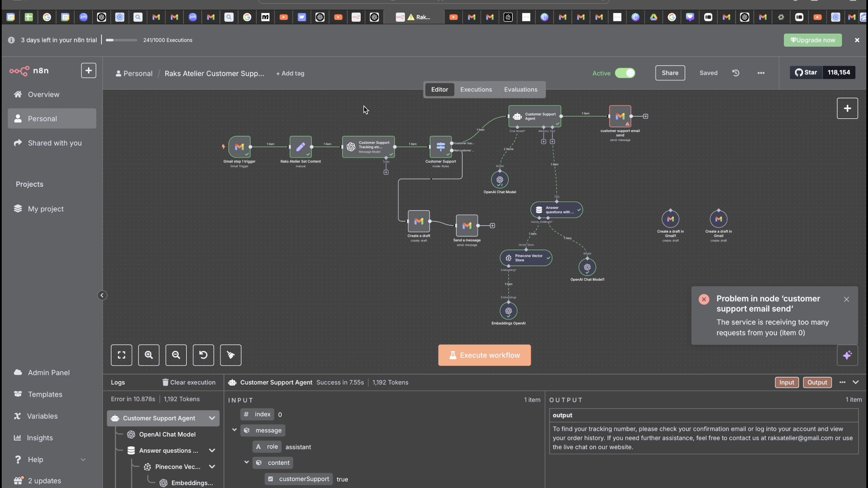
pyautogui.scroll(3, 618, 153)
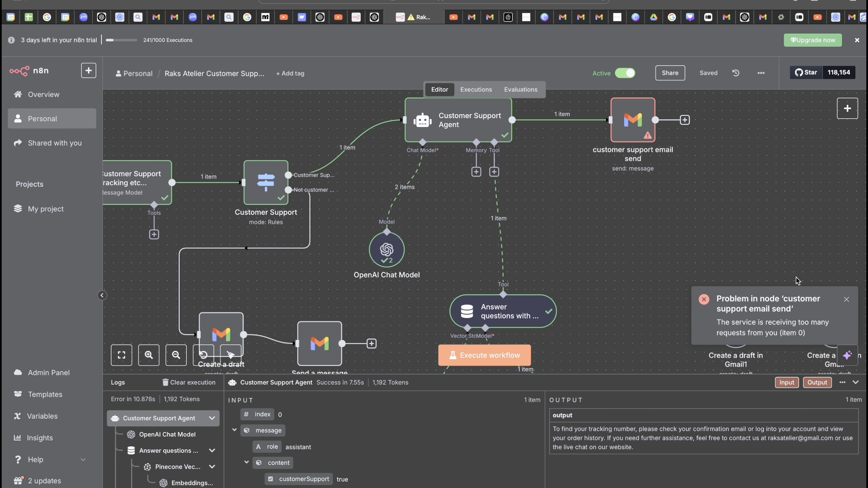
pyautogui.click(847, 300)
pyautogui.scroll(-5, 550, 230)
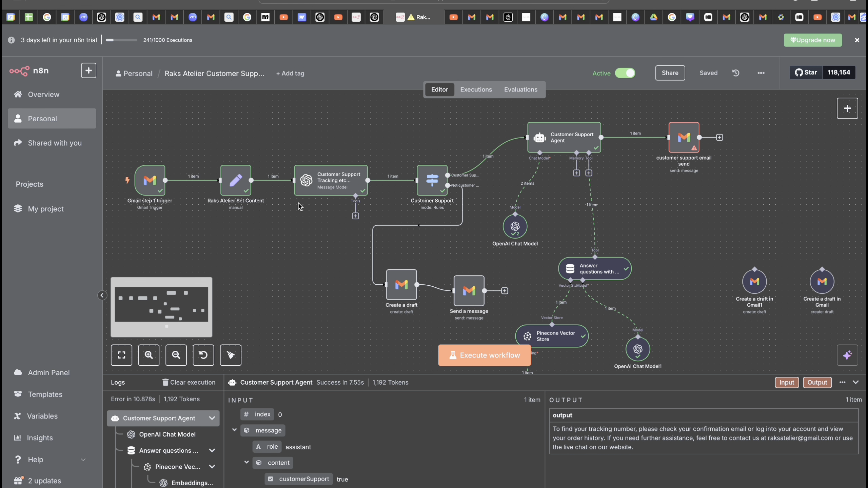
# Step: Open the customer support email send node, read its error output and return to the canvas
pyautogui.moveTo(154, 182)
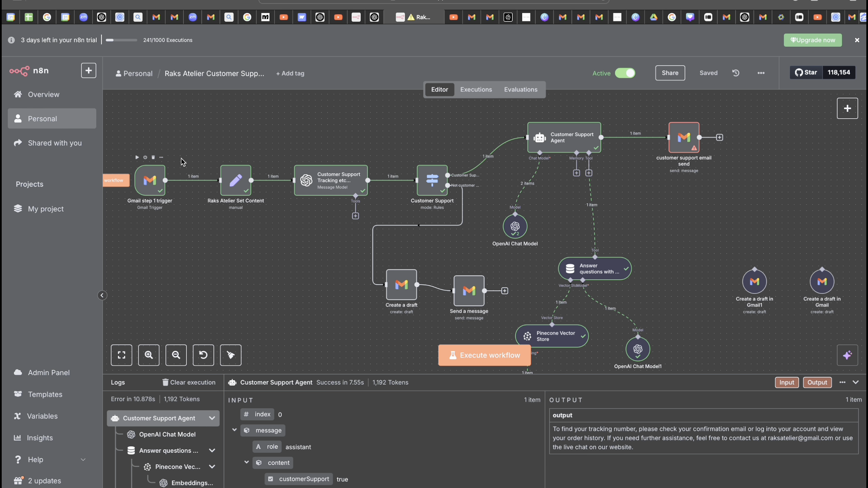
pyautogui.hscroll(3, 519, 167)
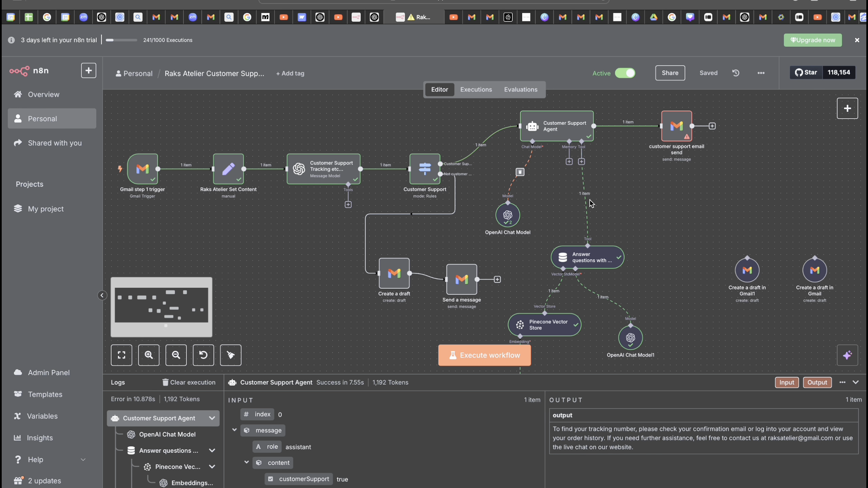
pyautogui.moveTo(647, 145)
pyautogui.scroll(5, 647, 145)
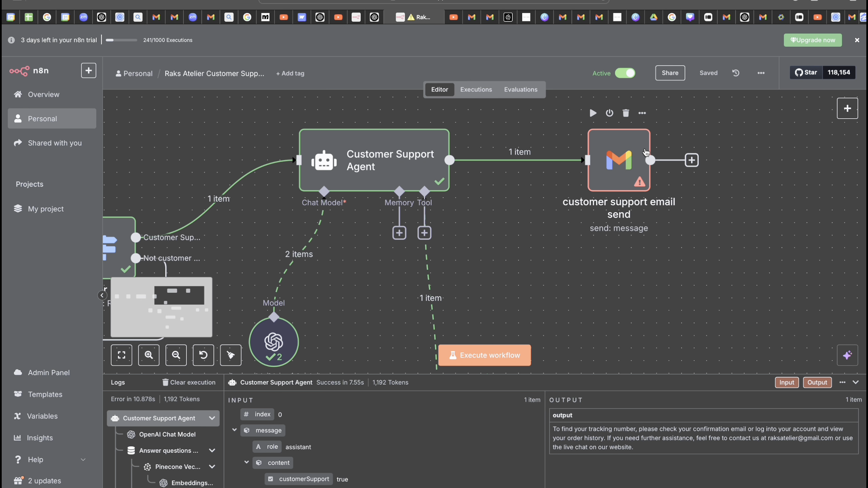
pyautogui.hscroll(2, 646, 152)
pyautogui.click(585, 167)
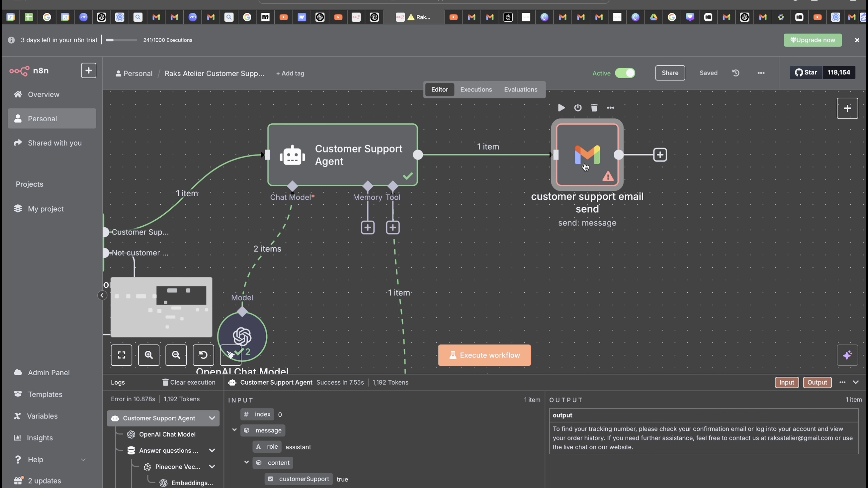
pyautogui.doubleClick(585, 167)
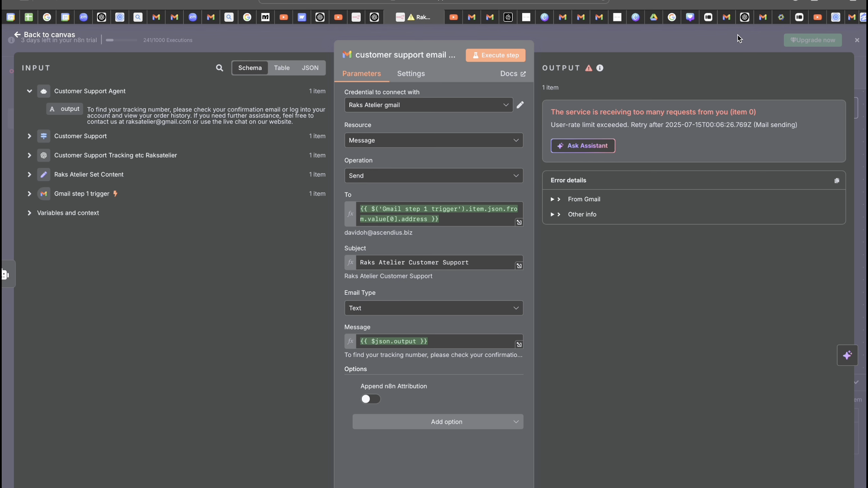
pyautogui.click(723, 39)
pyautogui.scroll(-5, 543, 213)
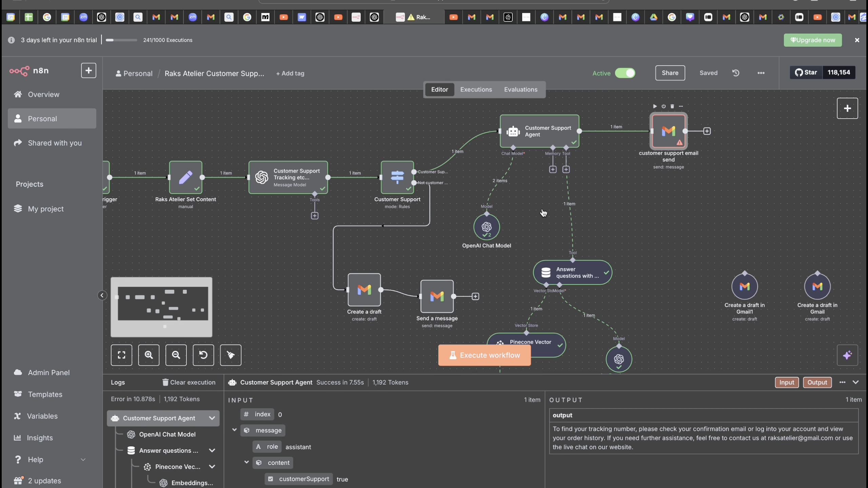
# Step: Reopen the customer support email send node, trace the agent's output into the Message field, and return to the canvas
pyautogui.hscroll(-1, 544, 214)
pyautogui.scroll(-1, 544, 213)
pyautogui.scroll(1, 543, 213)
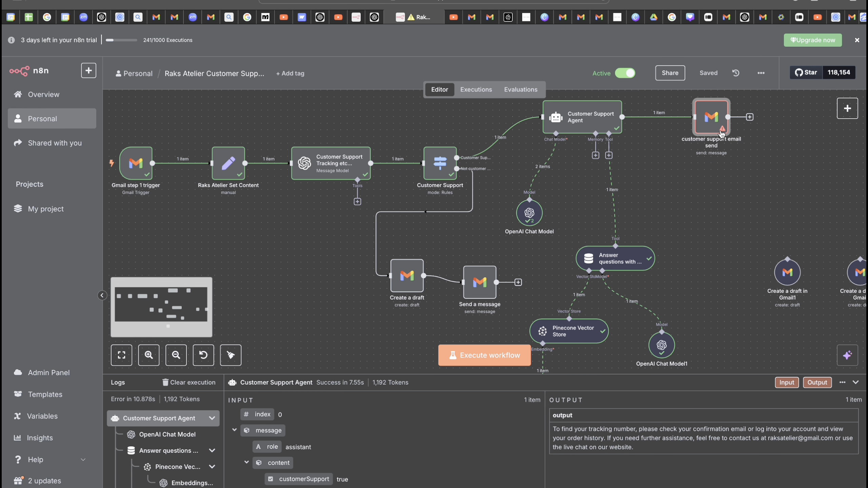
pyautogui.doubleClick(691, 133)
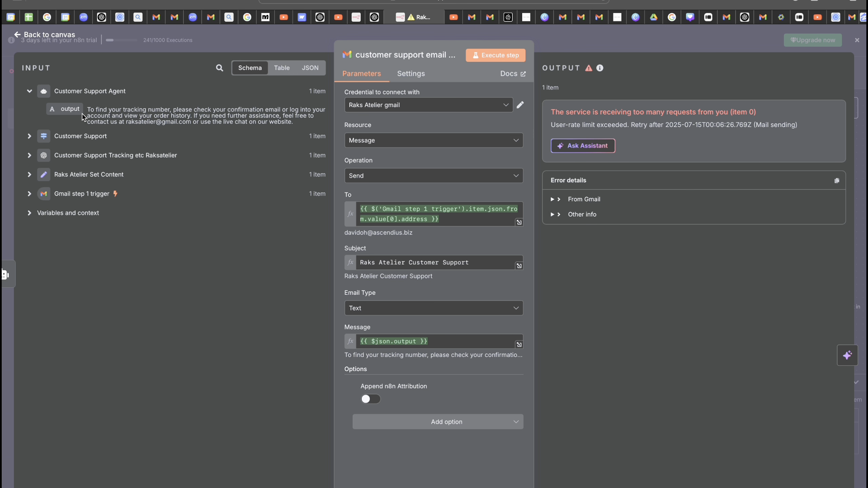
pyautogui.moveTo(68, 108); pyautogui.dragTo(400, 341)
pyautogui.click(582, 43)
pyautogui.scroll(-3, 523, 323)
pyautogui.scroll(-2, 499, 272)
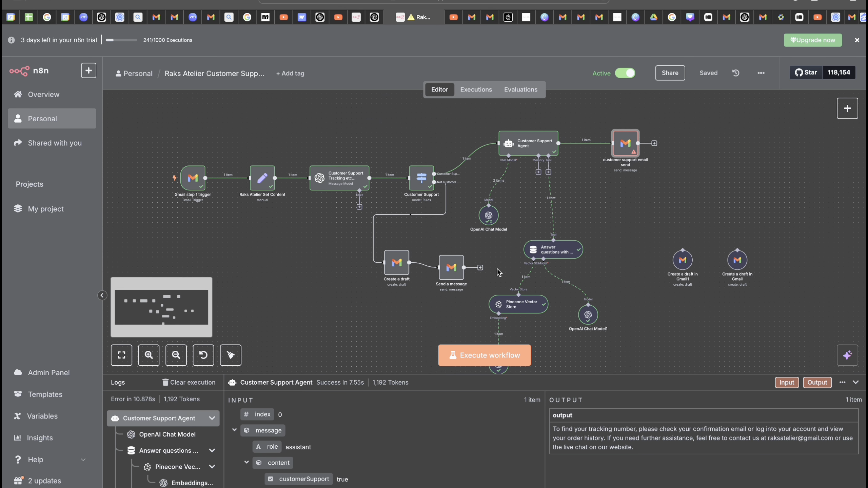
# Step: Move the two unconnected Gmail draft tool nodes farther from the flow, one above the other, and save the workflow
pyautogui.scroll(3, 704, 253)
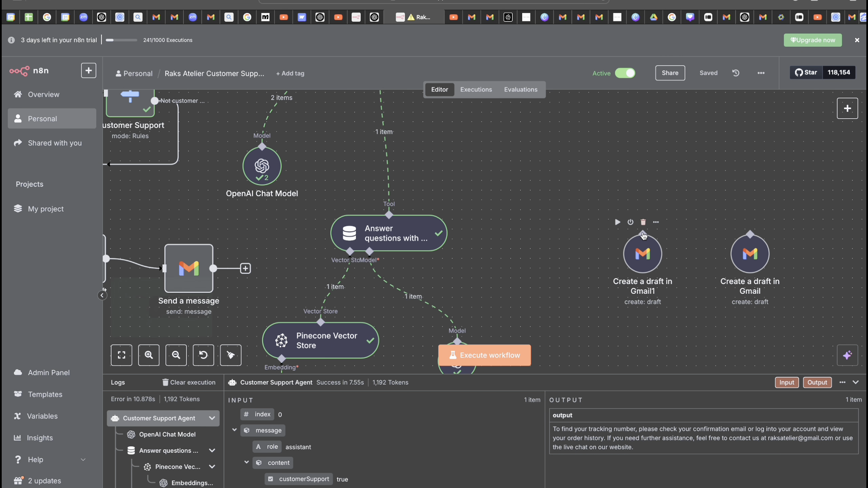
pyautogui.moveTo(642, 256); pyautogui.dragTo(766, 188)
pyautogui.moveTo(758, 258); pyautogui.dragTo(796, 259)
pyautogui.moveTo(771, 184); pyautogui.dragTo(799, 183)
pyautogui.scroll(-3, 623, 205)
pyautogui.hscroll(-3, 623, 205)
pyautogui.scroll(-3, 622, 204)
pyautogui.hscroll(-1, 623, 204)
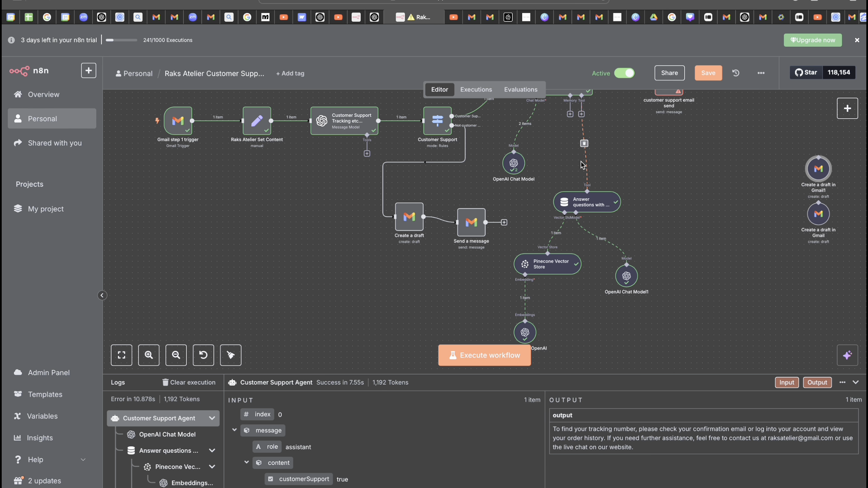
pyautogui.scroll(3, 584, 176)
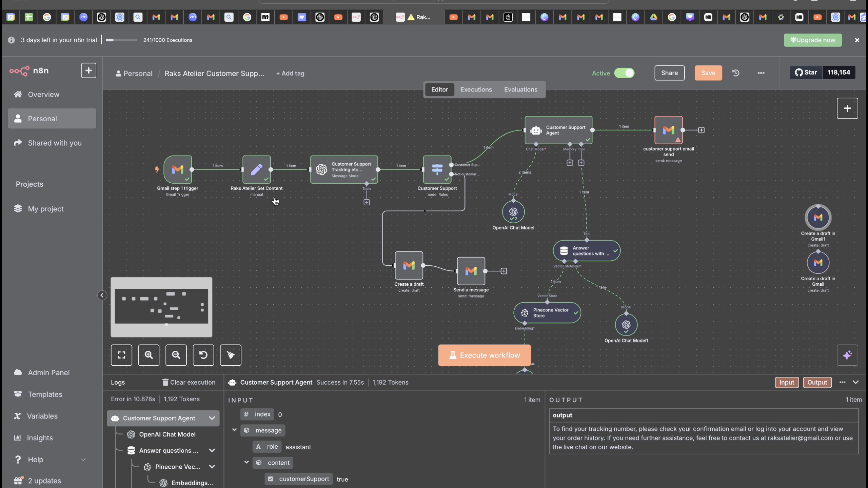
pyautogui.scroll(-3, 709, 161)
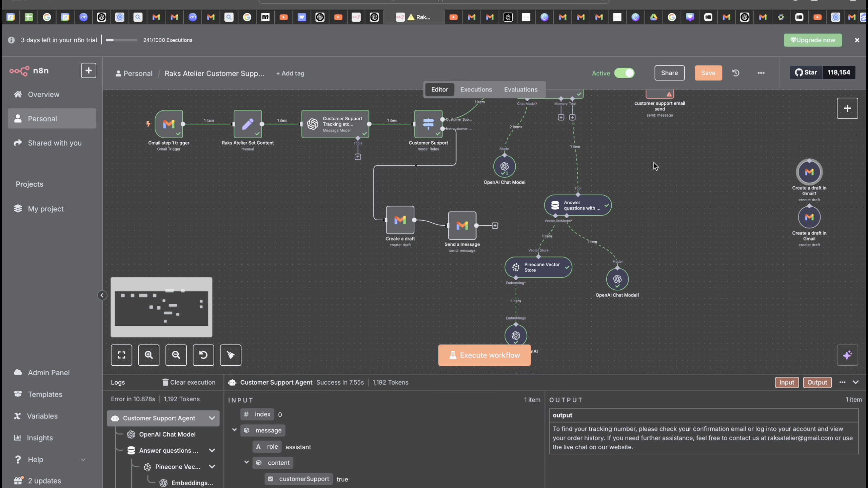
pyautogui.click(707, 76)
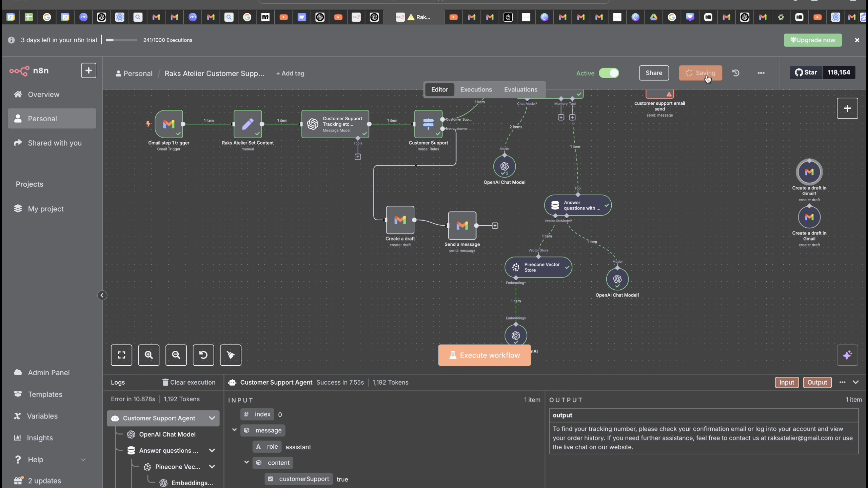
# Step: Open the "Pinecone FQ customer support rats atelier" workflow from the overview and look over its nodes
pyautogui.click(44, 90)
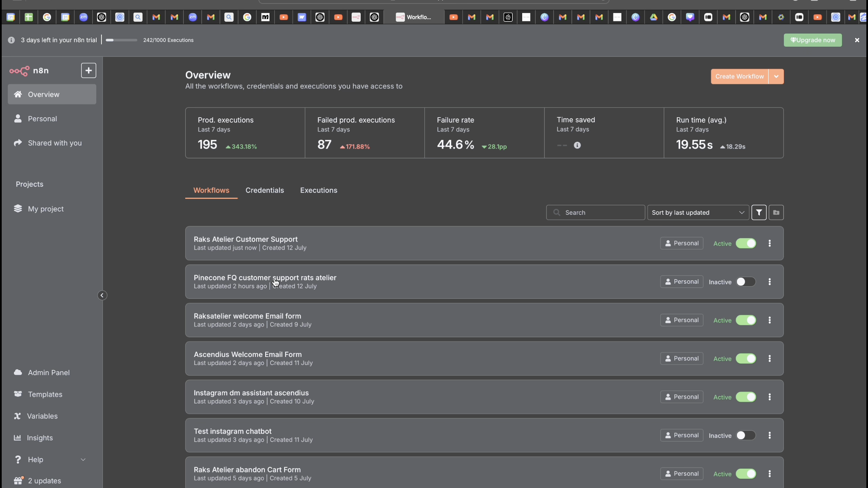
pyautogui.click(276, 282)
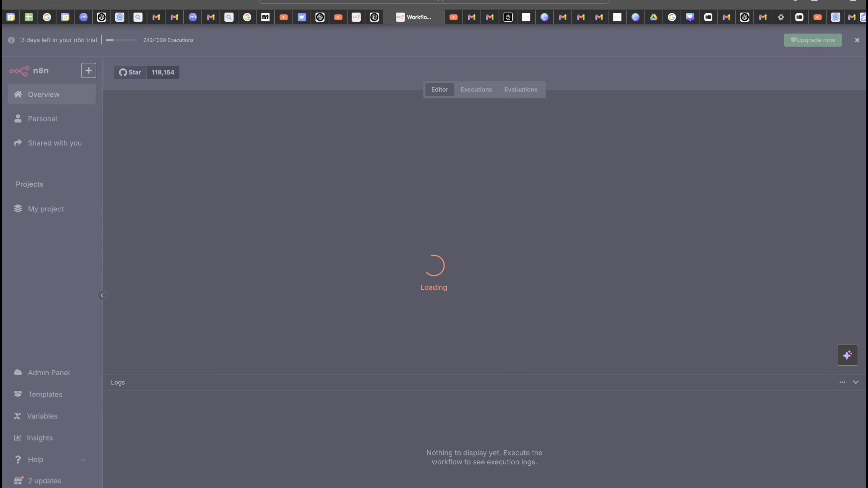
pyautogui.click(597, 1)
pyautogui.click(596, 1)
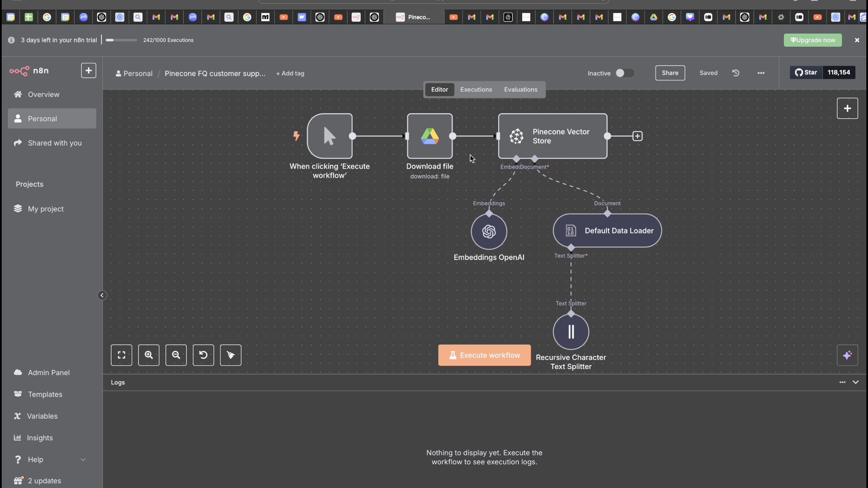
pyautogui.hscroll(1, 495, 164)
pyautogui.scroll(-1, 495, 163)
pyautogui.scroll(1, 495, 163)
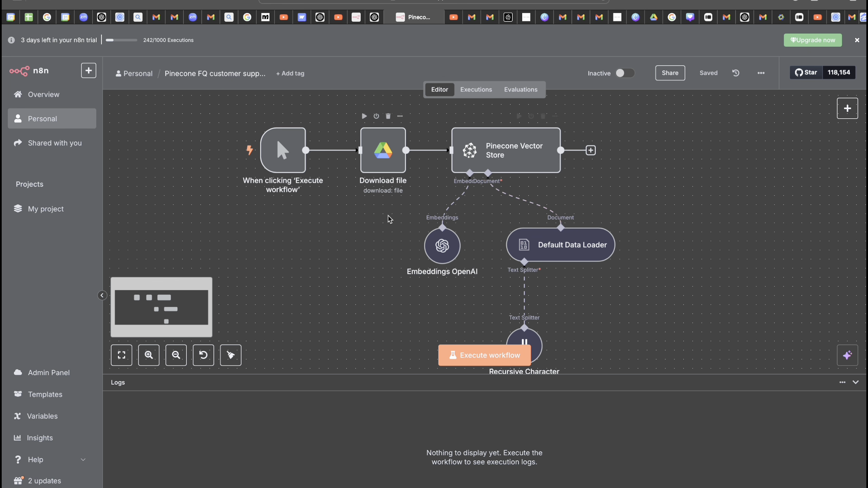
pyautogui.scroll(-3, 565, 267)
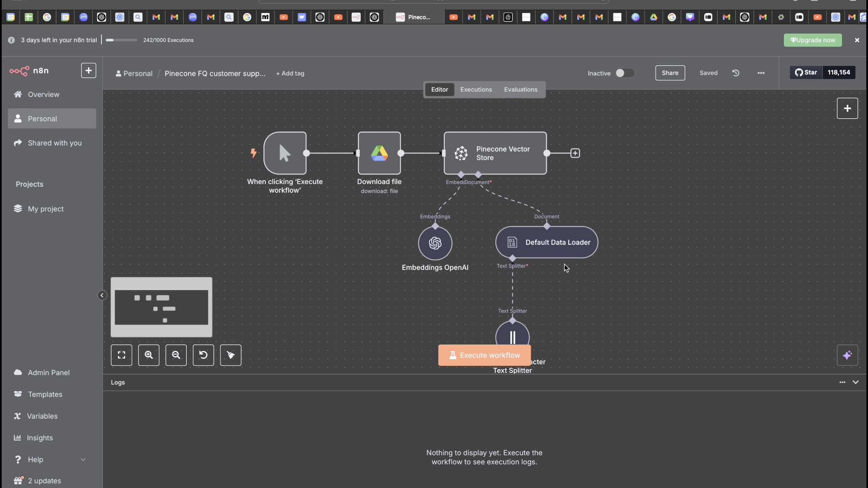
pyautogui.scroll(1, 482, 192)
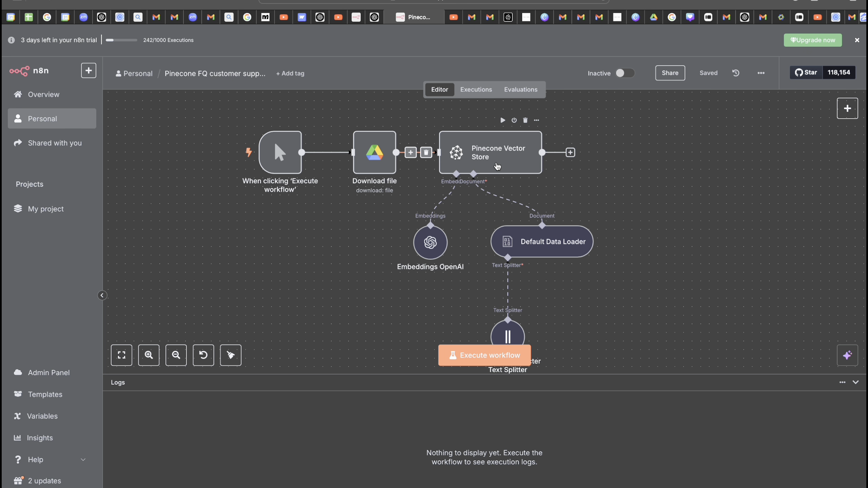
# Step: Review the Pinecone Vector Store node's index and namespace settings, and execute the workflow
pyautogui.doubleClick(490, 158)
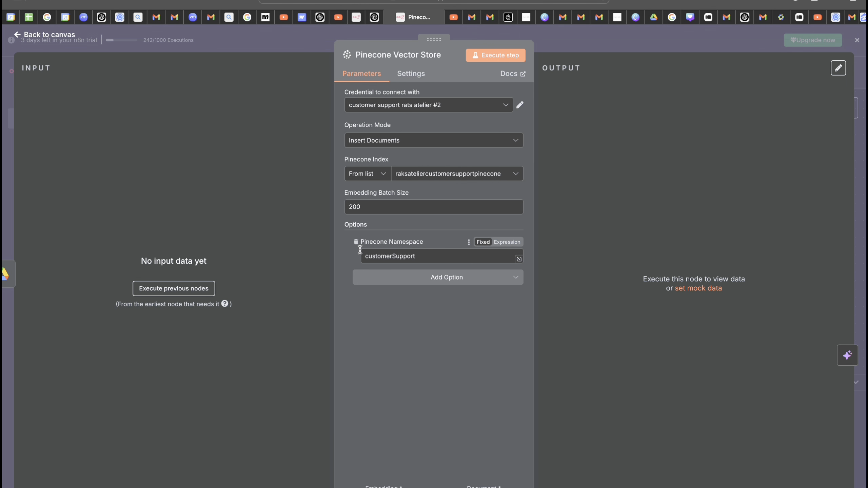
pyautogui.press('Escape')
pyautogui.hotkey('ctrl', 'Return')
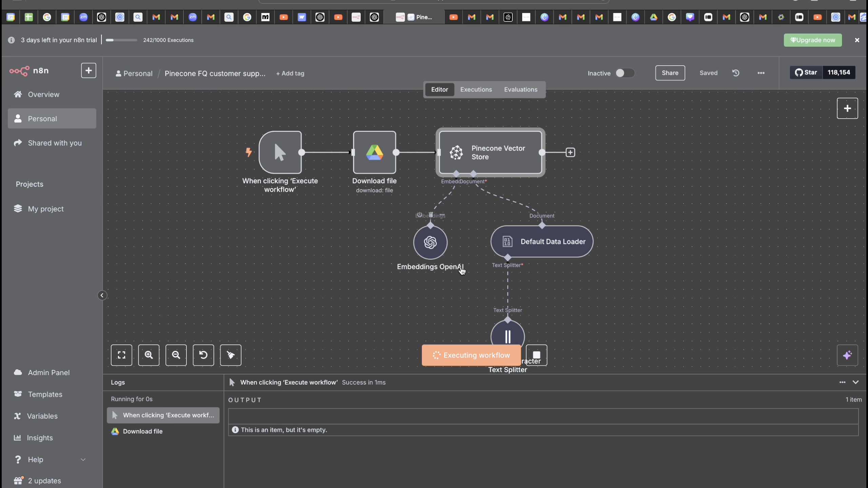
pyautogui.hscroll(1, 462, 271)
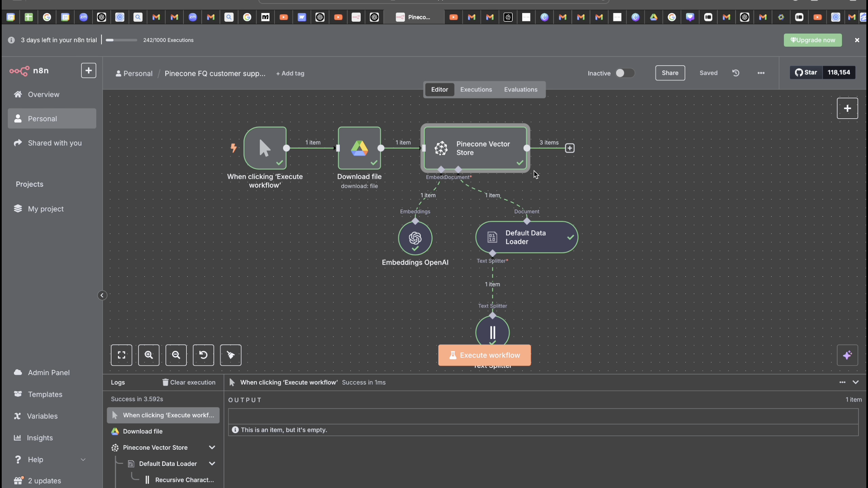
# Step: Switch to Pinecone, view its Get started page, and start creating a new index in the database
pyautogui.click(508, 17)
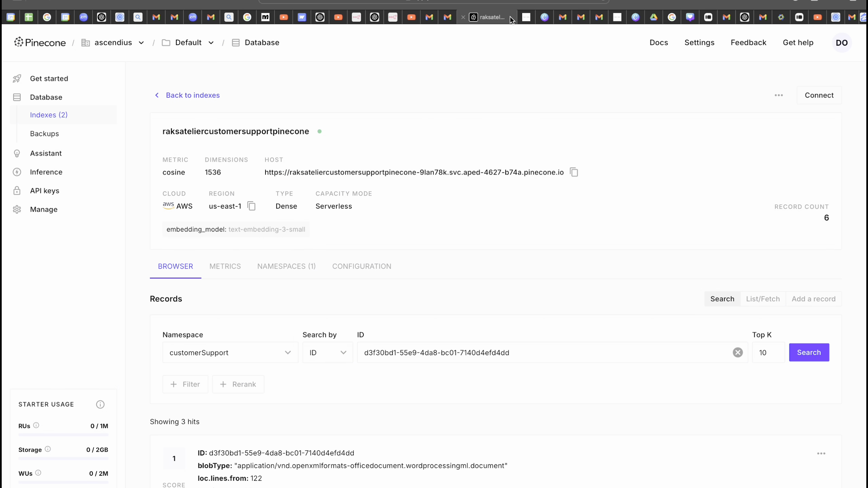
pyautogui.click(66, 82)
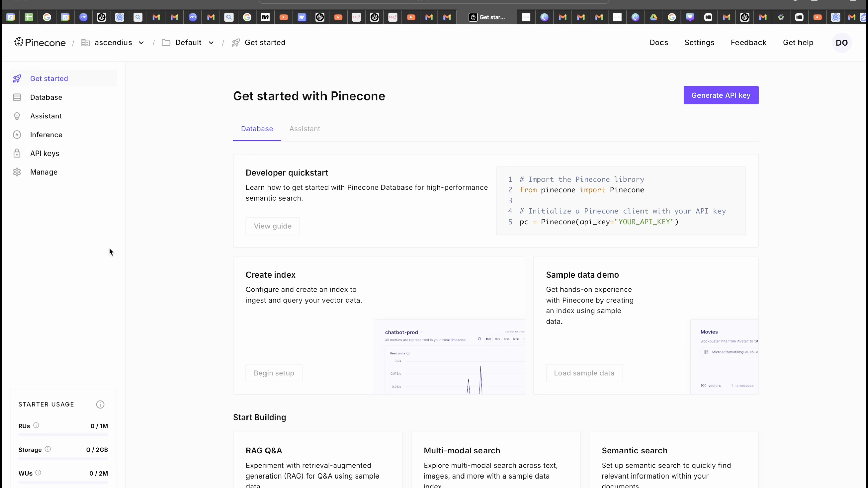
pyautogui.click(57, 98)
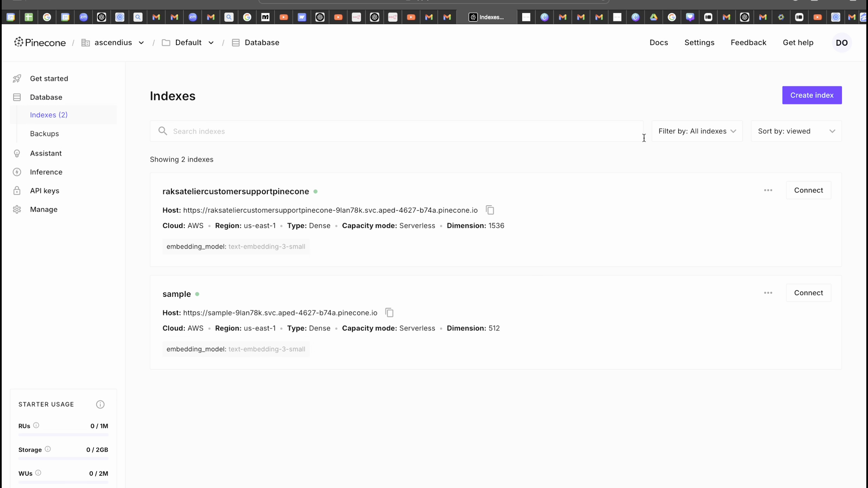
pyautogui.click(804, 97)
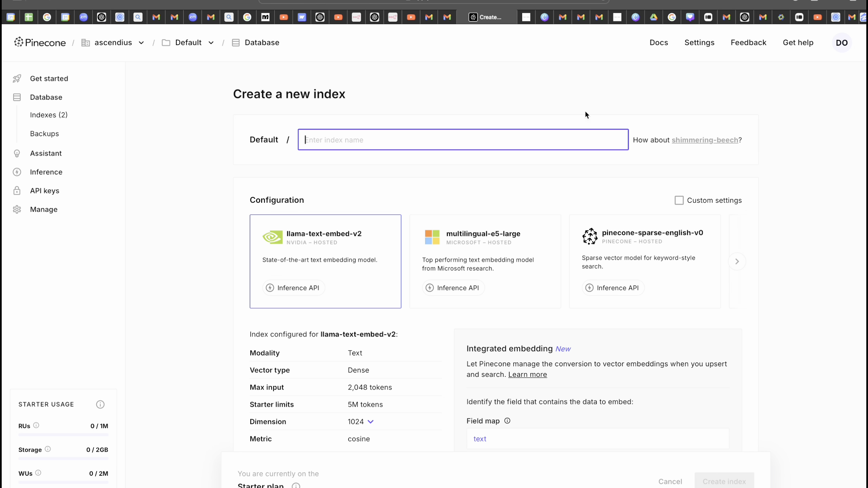
pyautogui.write('fnenfinf')
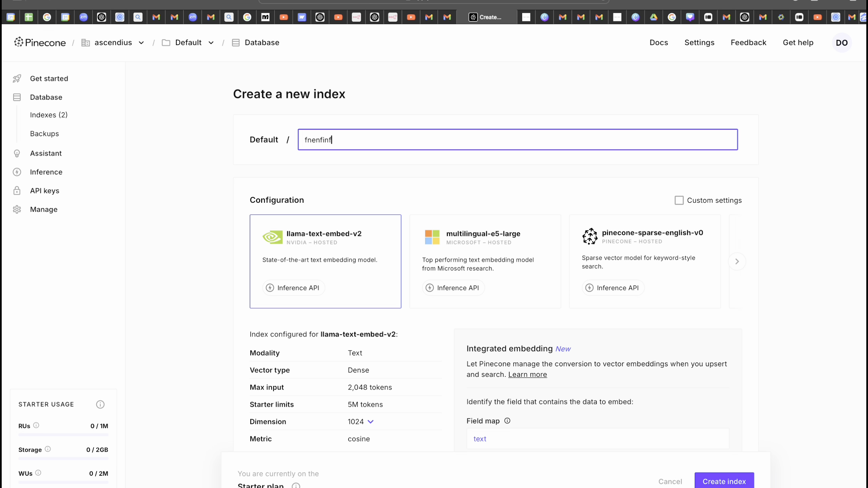
pyautogui.press('BackSpace')
pyautogui.press('BackSpace')
pyautogui.press('BackSpace')
pyautogui.press('BackSpace')
pyautogui.press('BackSpace')
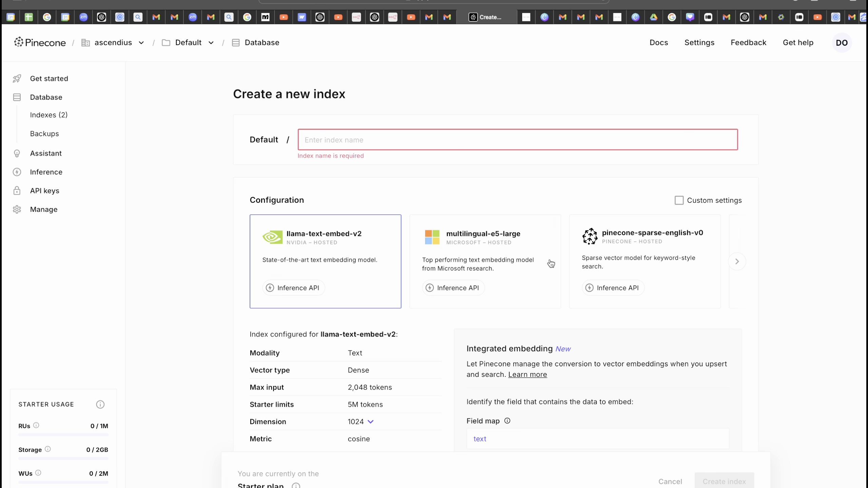
# Step: Choose OpenAI's text-embedding-3-small as the embedding configuration for the new Pinecone index
pyautogui.click(737, 263)
pyautogui.click(737, 263)
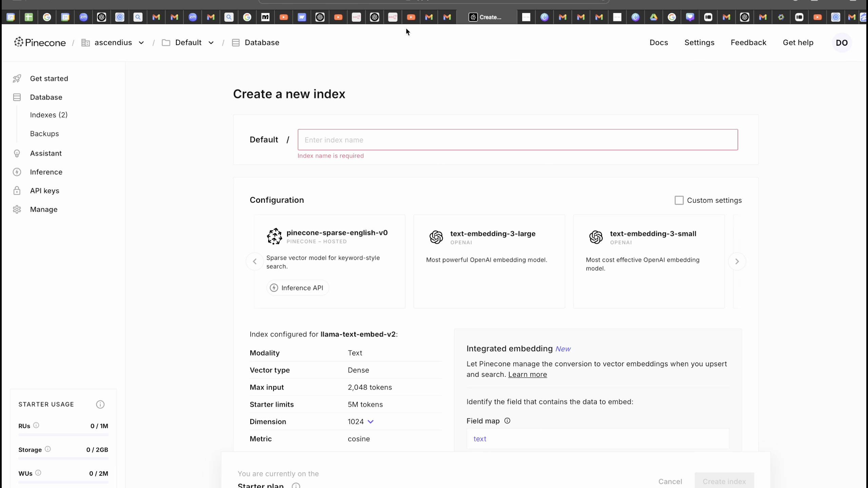
pyautogui.click(393, 16)
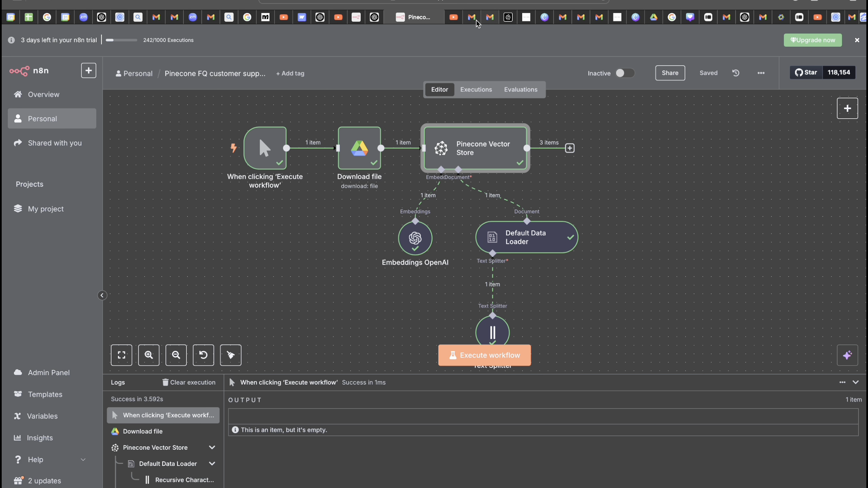
pyautogui.click(516, 22)
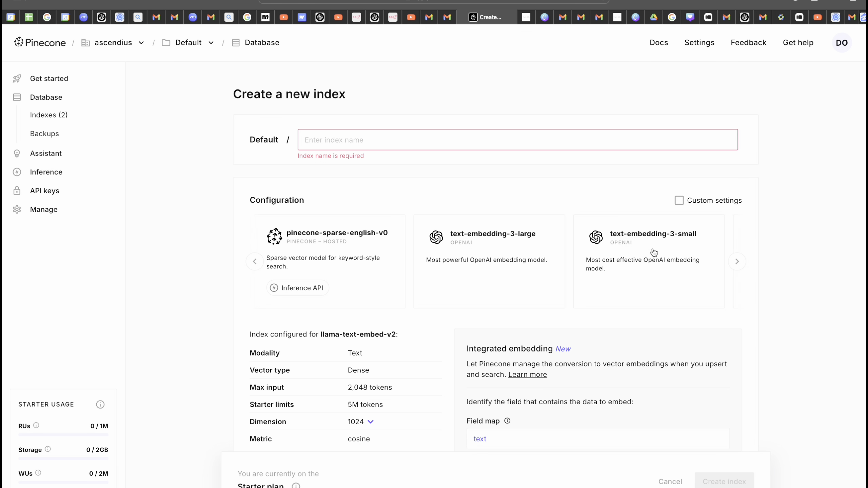
pyautogui.click(634, 250)
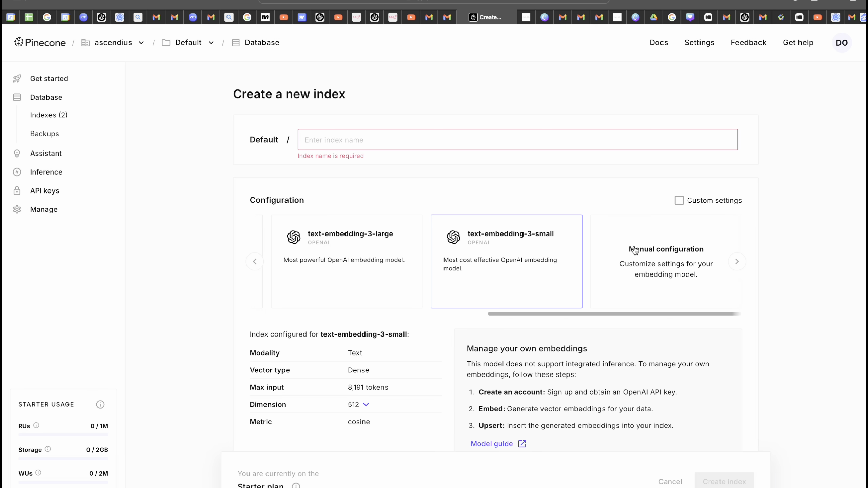
# Step: Set the new index's dimension to 1536 and look over its capacity, cloud provider and region settings
pyautogui.scroll(-5, 385, 147)
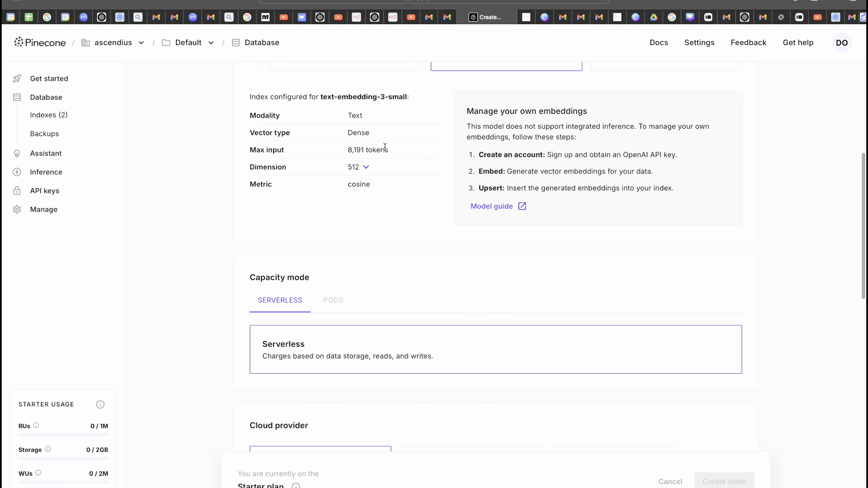
pyautogui.click(365, 166)
pyautogui.click(366, 188)
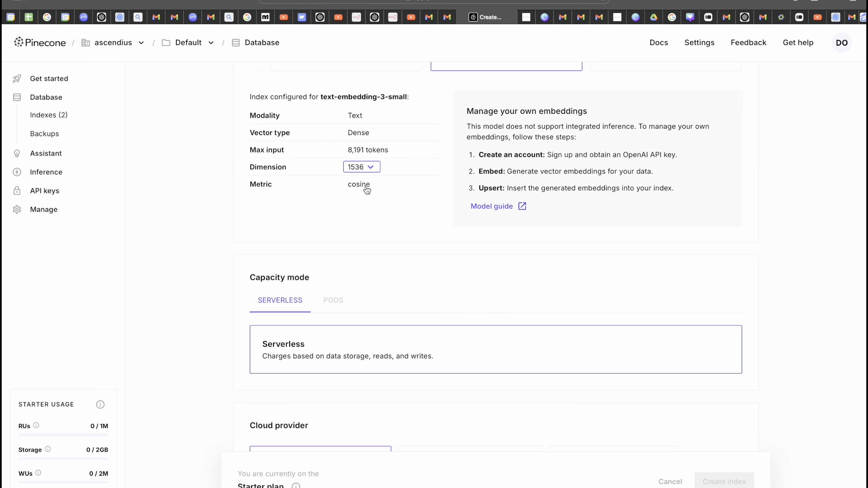
pyautogui.click(357, 203)
pyautogui.click(357, 167)
pyautogui.click(358, 186)
pyautogui.scroll(2, 376, 188)
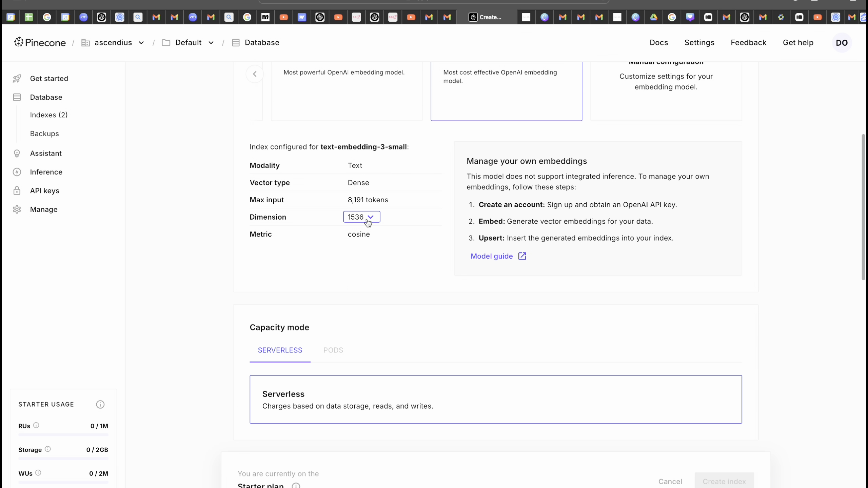
pyautogui.scroll(-1, 374, 219)
pyautogui.scroll(2, 375, 220)
pyautogui.scroll(1, 433, 271)
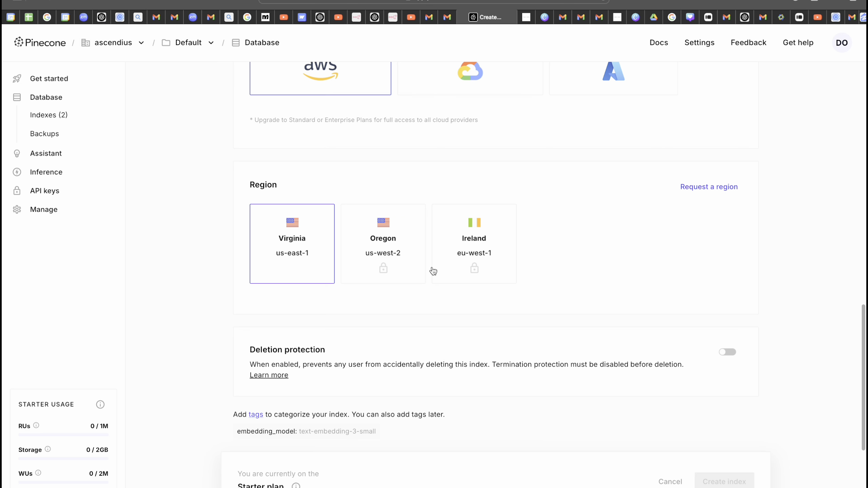
pyautogui.scroll(5, 383, 210)
pyautogui.scroll(-6, 376, 274)
pyautogui.scroll(20, 402, 335)
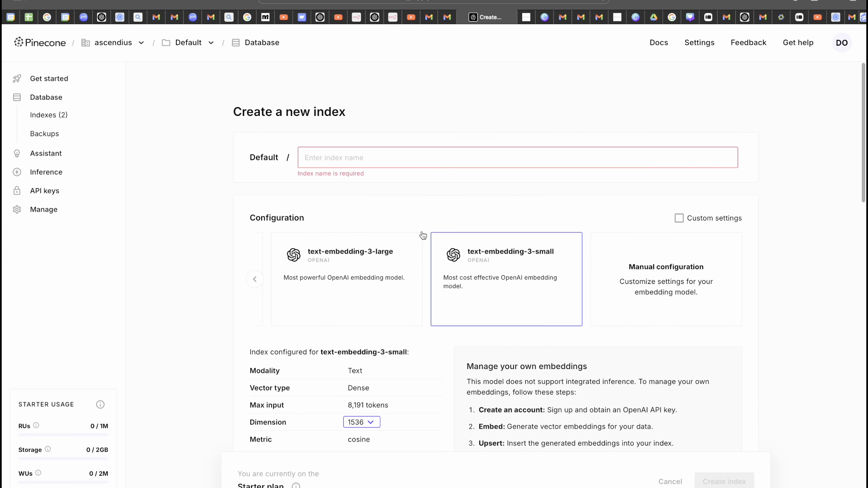
pyautogui.click(404, 134)
pyautogui.write('virtnvw')
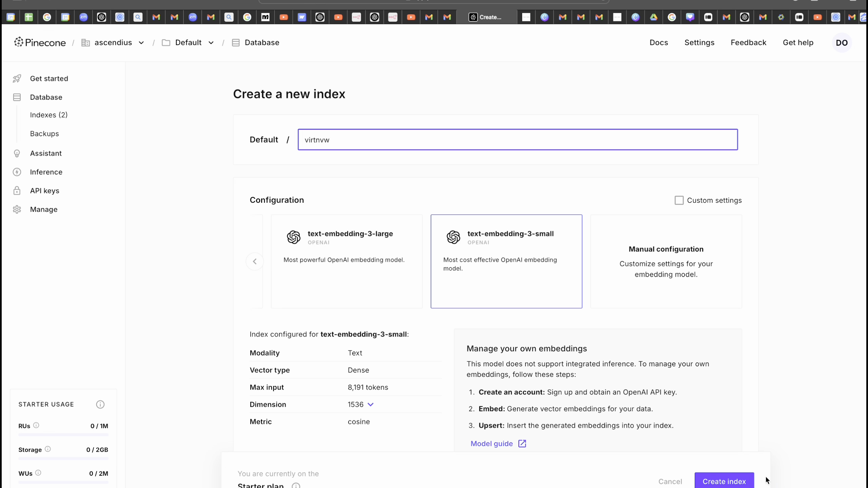
pyautogui.press('BackSpace')
pyautogui.press('BackSpace')
pyautogui.press('BackSpace')
pyautogui.press('BackSpace')
pyautogui.press('BackSpace')
pyautogui.press('BackSpace')
pyautogui.press('BackSpace')
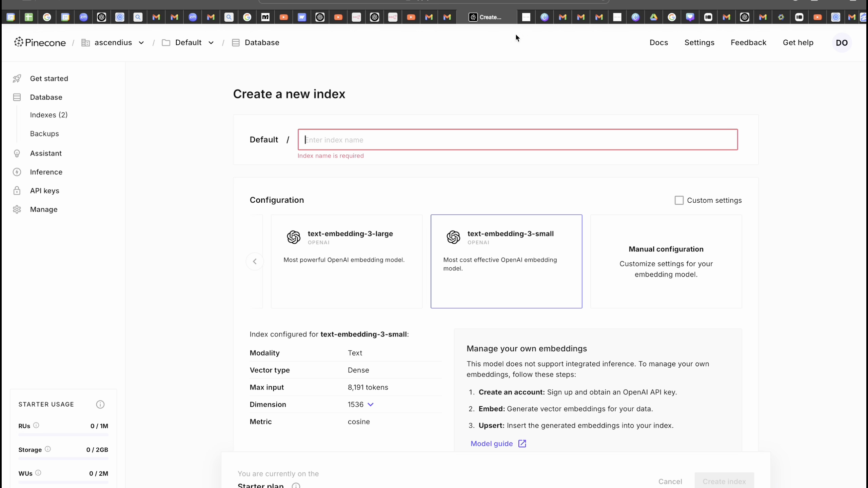
# Step: Switch to the n8n Pinecone workflow and search the node library for the Manual Trigger using "manu"
pyautogui.click(393, 17)
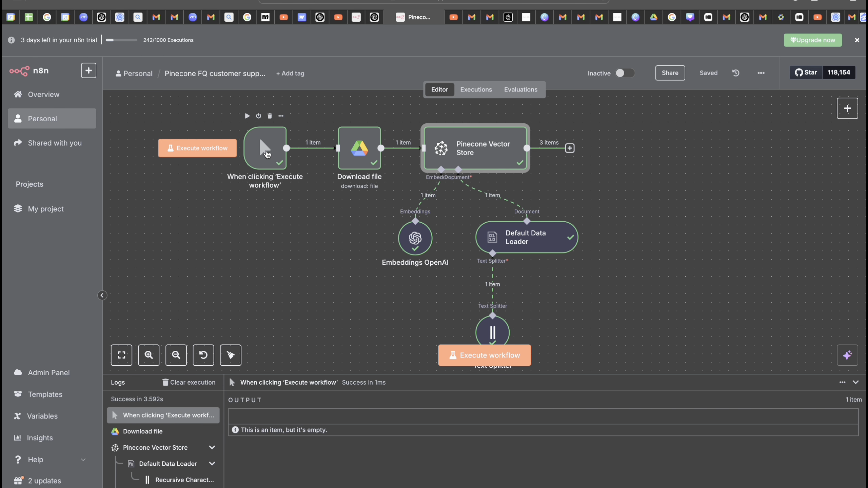
pyautogui.click(847, 109)
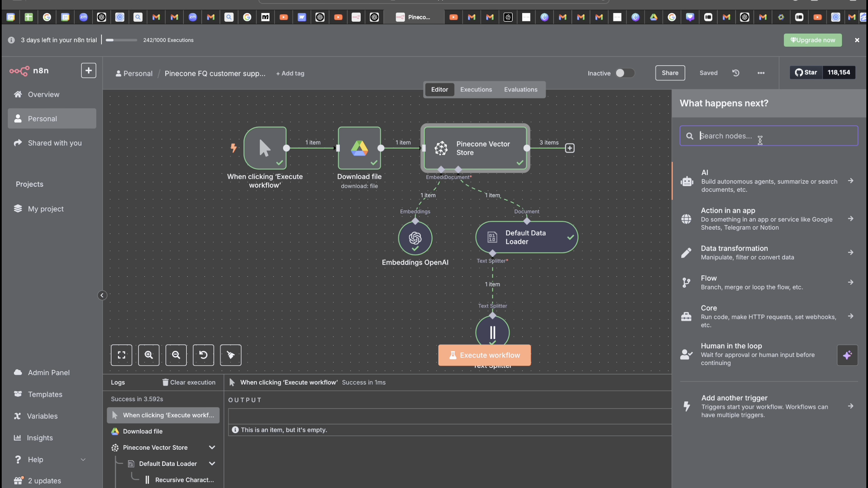
pyautogui.write('trigger m')
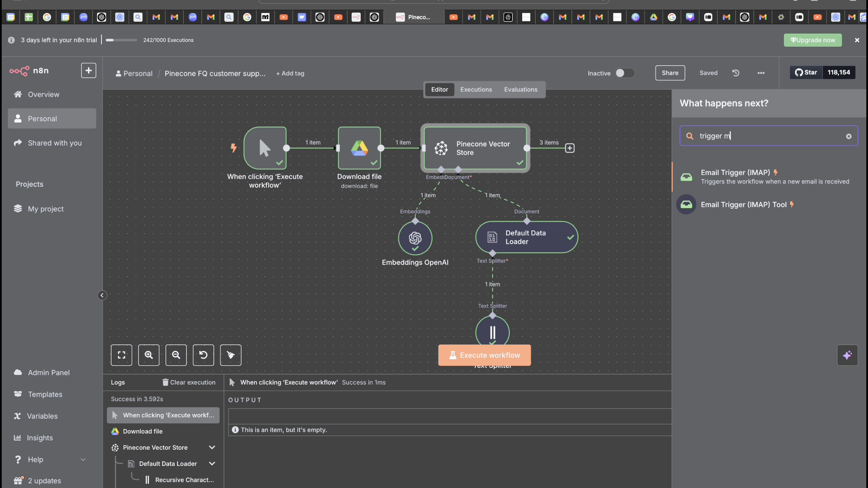
pyautogui.press('BackSpace')
pyautogui.press('BackSpace')
pyautogui.press('BackSpace')
pyautogui.press('BackSpace')
pyautogui.press('BackSpace')
pyautogui.press('BackSpace')
pyautogui.press('BackSpace')
pyautogui.press('BackSpace')
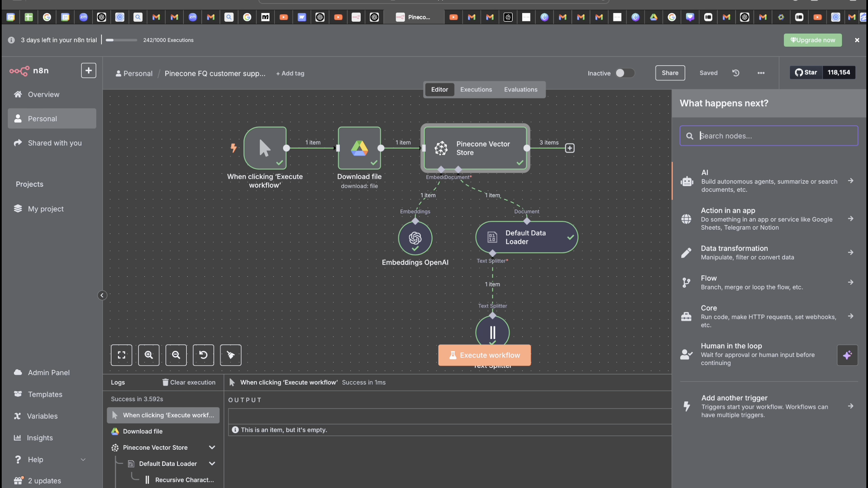
pyautogui.write('manu')
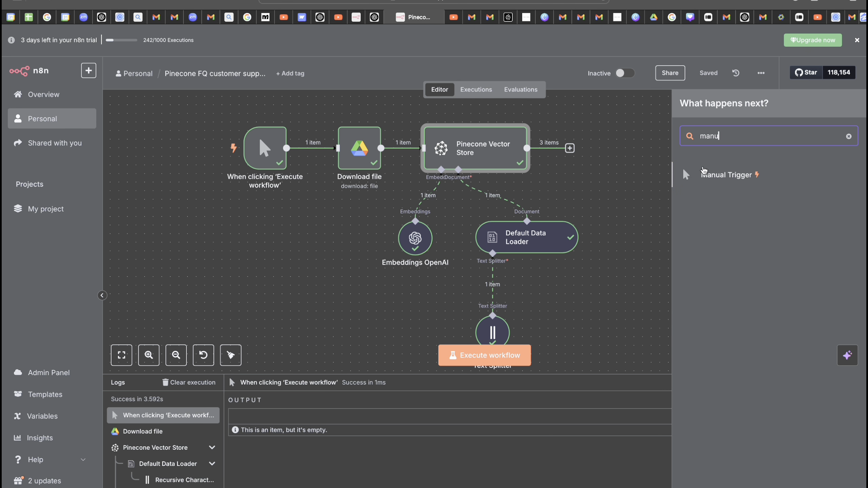
pyautogui.click(602, 167)
# Step: Review the Download file node's settings and look through the Google Drive files available for it to download
pyautogui.hscroll(-1, 549, 166)
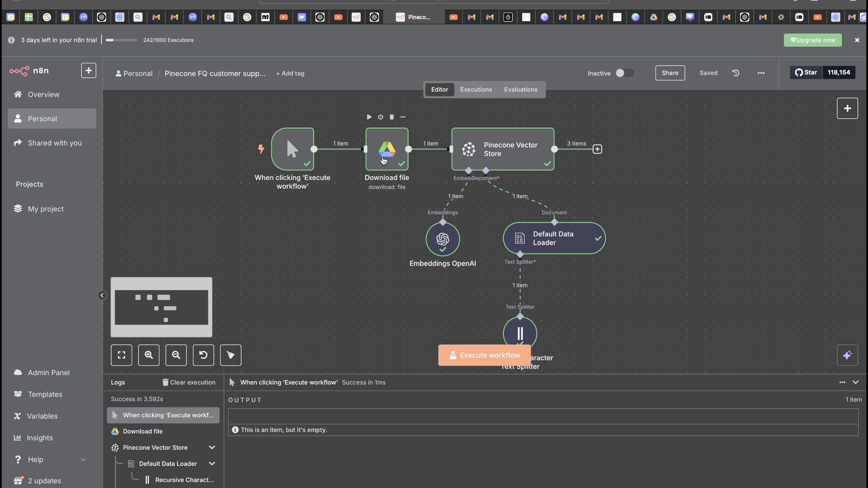
pyautogui.doubleClick(382, 162)
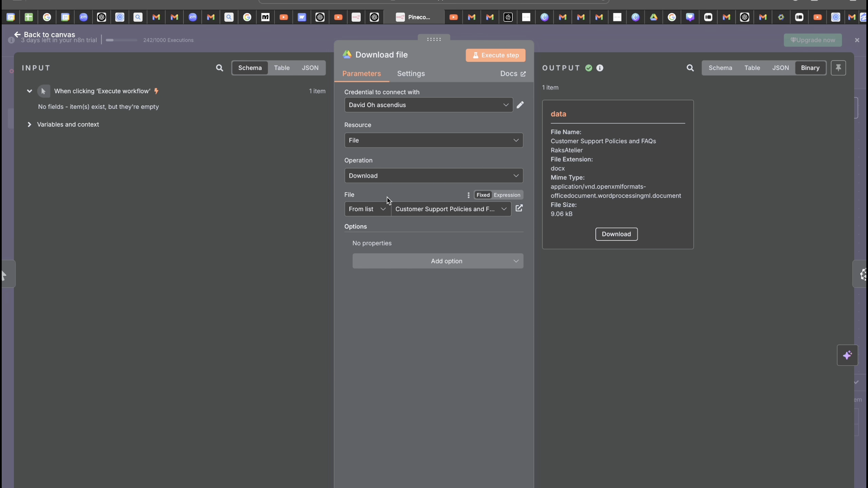
pyautogui.click(419, 207)
pyautogui.scroll(-5, 417, 330)
pyautogui.scroll(5, 416, 308)
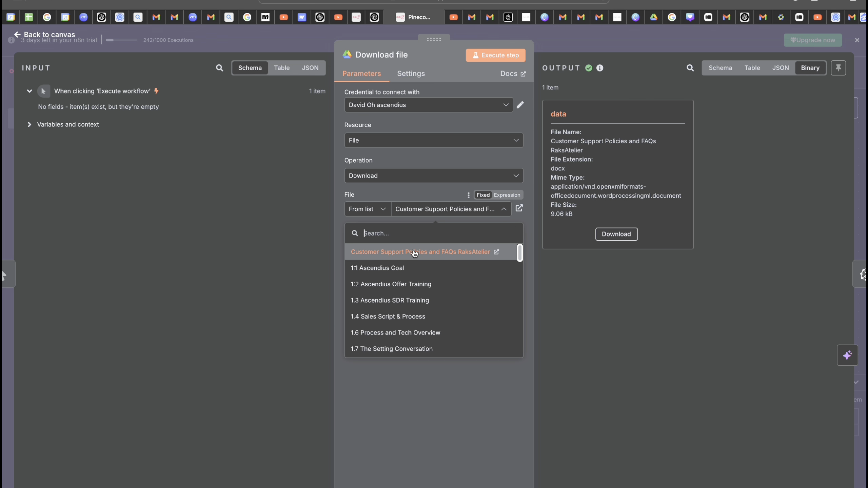
pyautogui.click(578, 27)
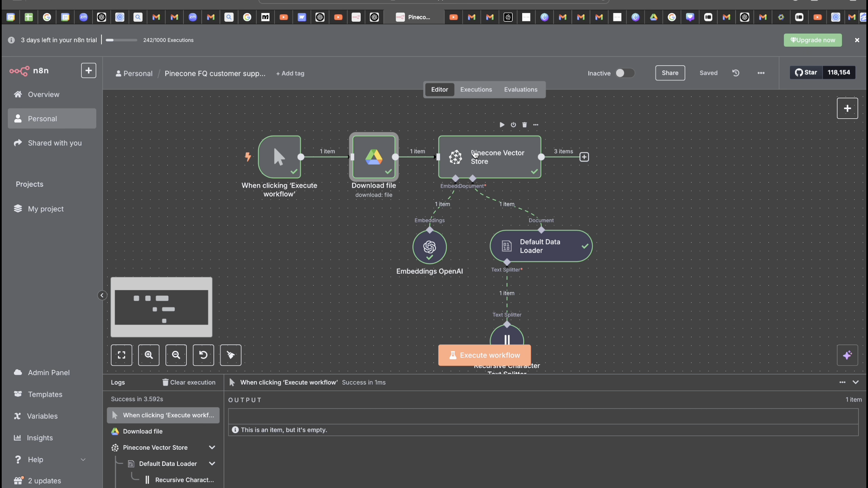
# Step: Examine the Pinecone Vector Store node's index and namespace settings, checking them against the new index form in Pinecone
pyautogui.doubleClick(475, 154)
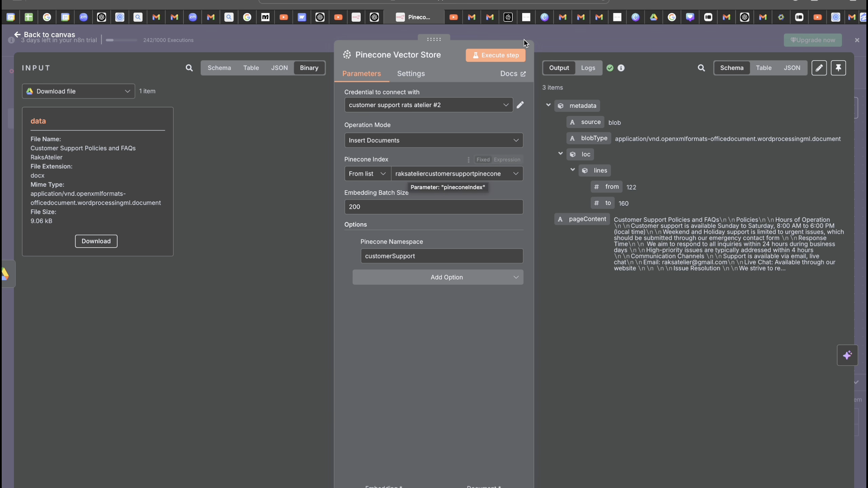
pyautogui.click(530, 23)
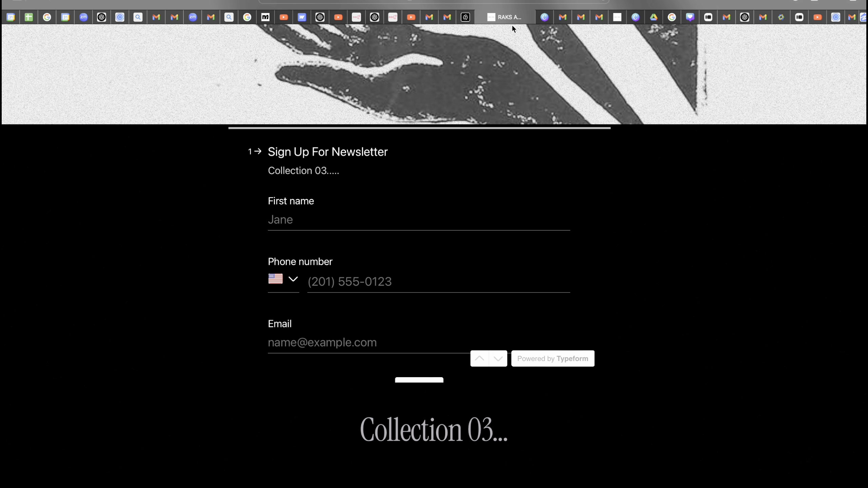
pyautogui.click(471, 21)
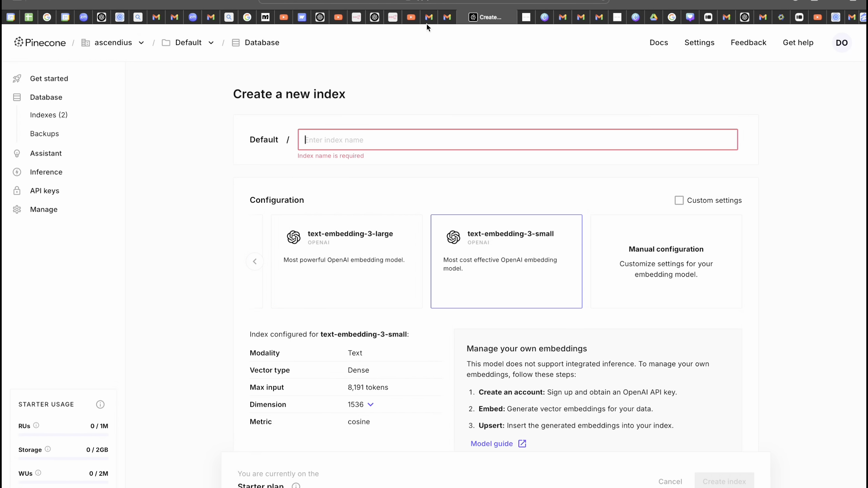
pyautogui.click(392, 17)
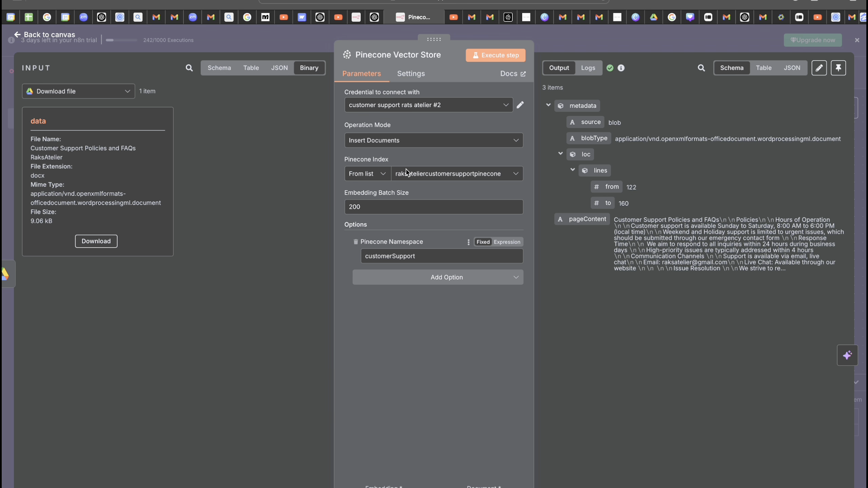
pyautogui.click(586, 33)
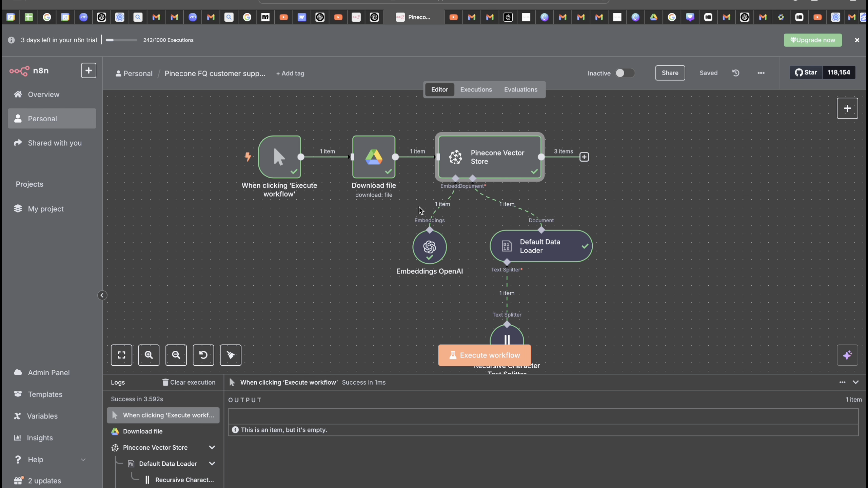
# Step: Check which embedding model the Embeddings OpenAI node uses
pyautogui.scroll(-3, 455, 220)
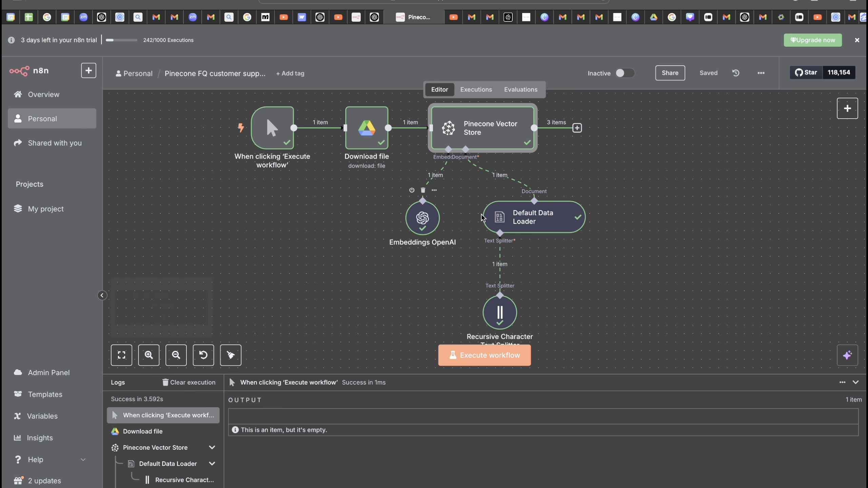
pyautogui.doubleClick(427, 226)
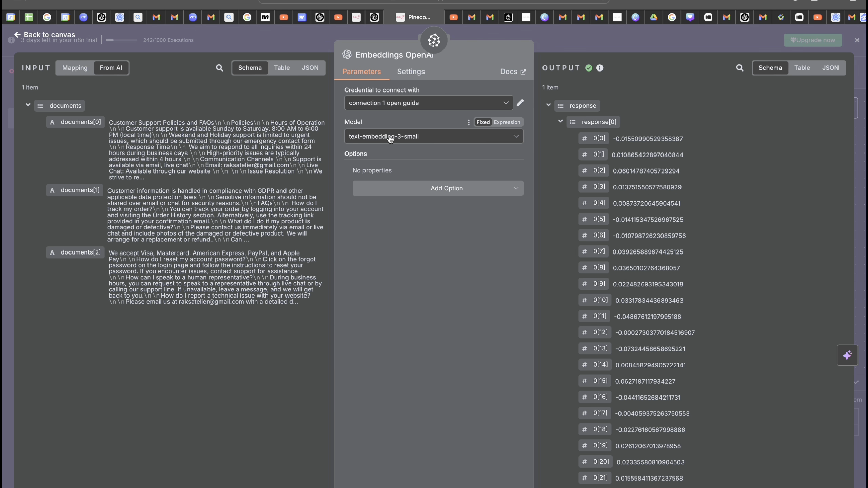
pyautogui.press('Escape')
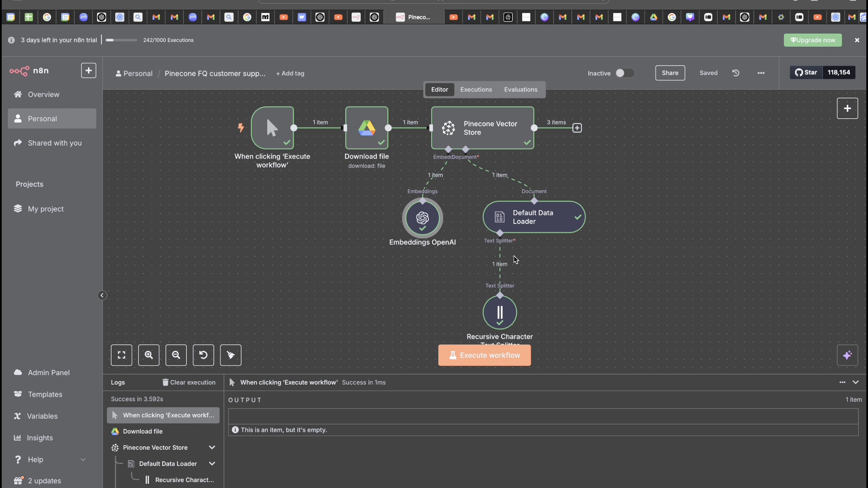
# Step: Open the Raks Atelier Customer Support workflow and review its Pinecone Vector Store node's operation mode, index and namespace
pyautogui.click(43, 101)
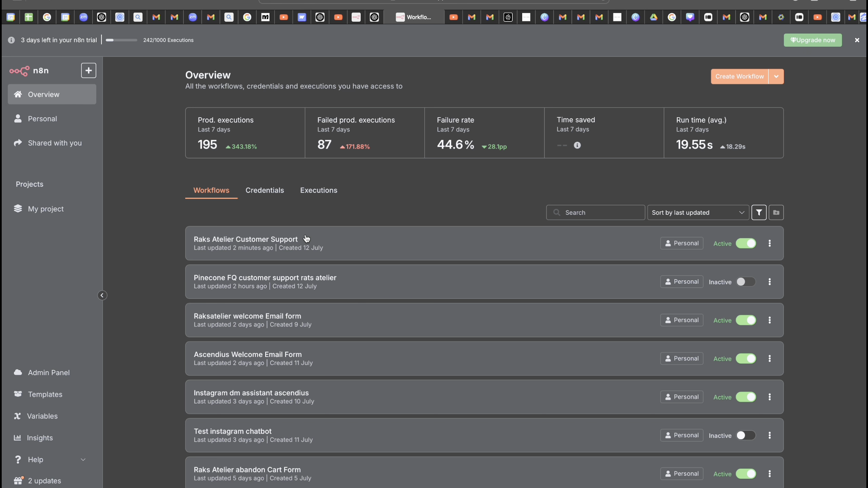
pyautogui.click(279, 243)
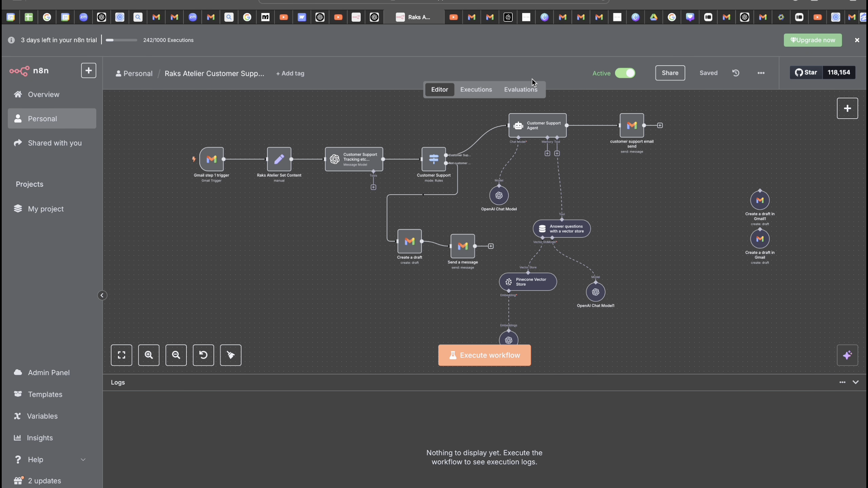
pyautogui.scroll(5, 532, 129)
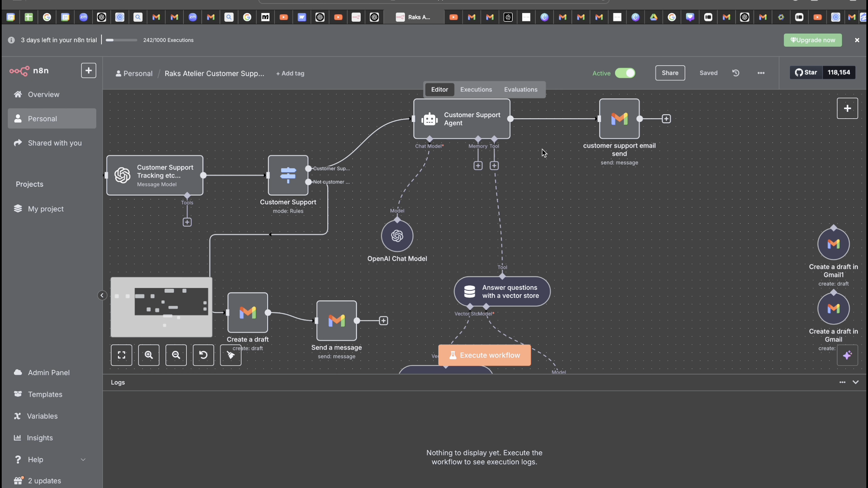
pyautogui.scroll(-3, 541, 281)
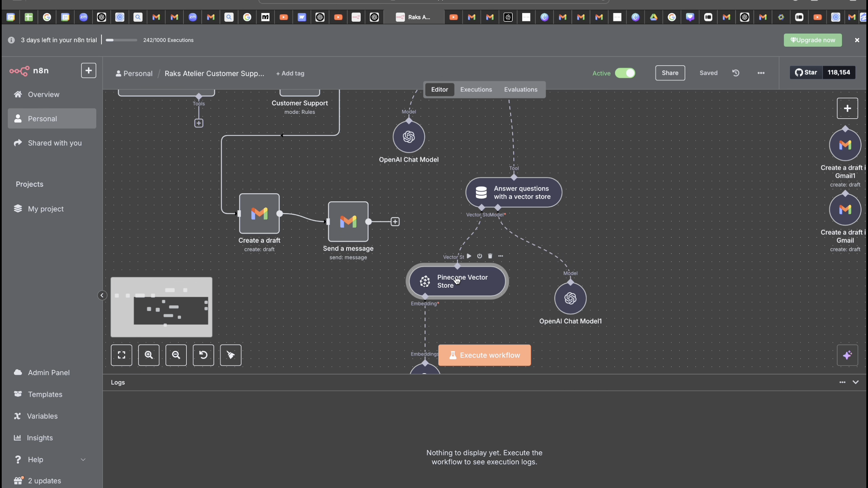
pyautogui.doubleClick(457, 280)
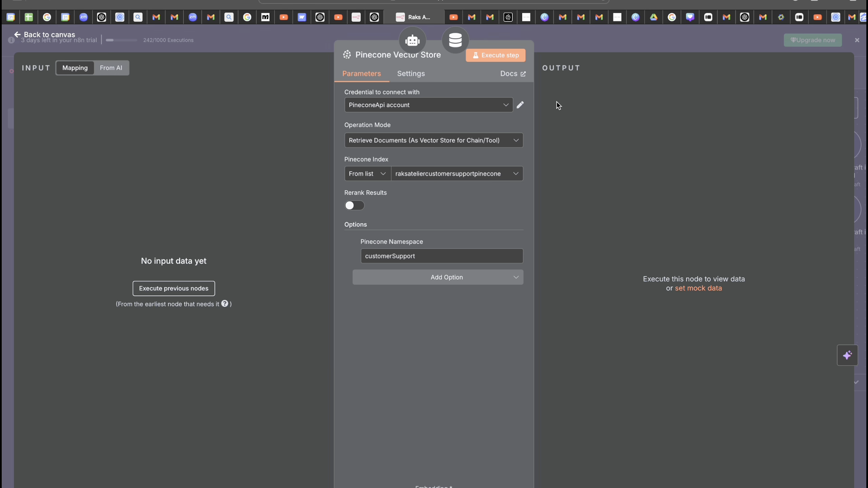
pyautogui.click(582, 34)
# Step: Execute the Raks Atelier Customer Support workflow and follow its run through the nodes to the customer support email send node
pyautogui.hscroll(-3, 510, 212)
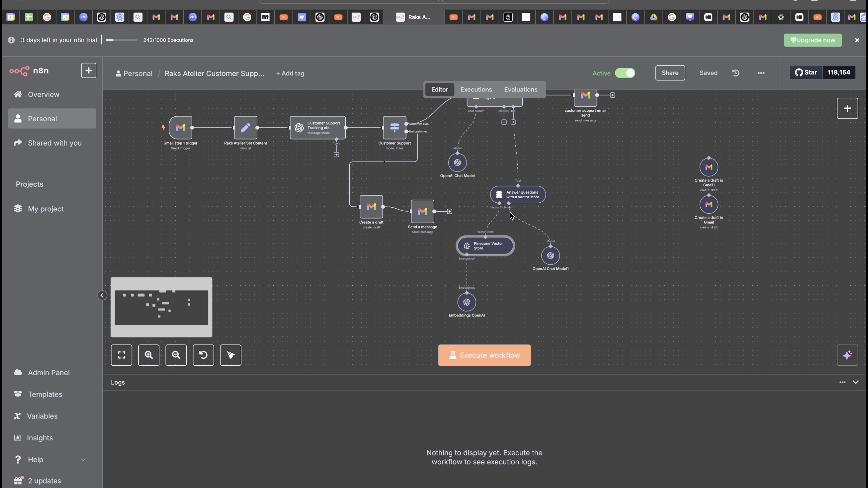
pyautogui.scroll(3, 480, 246)
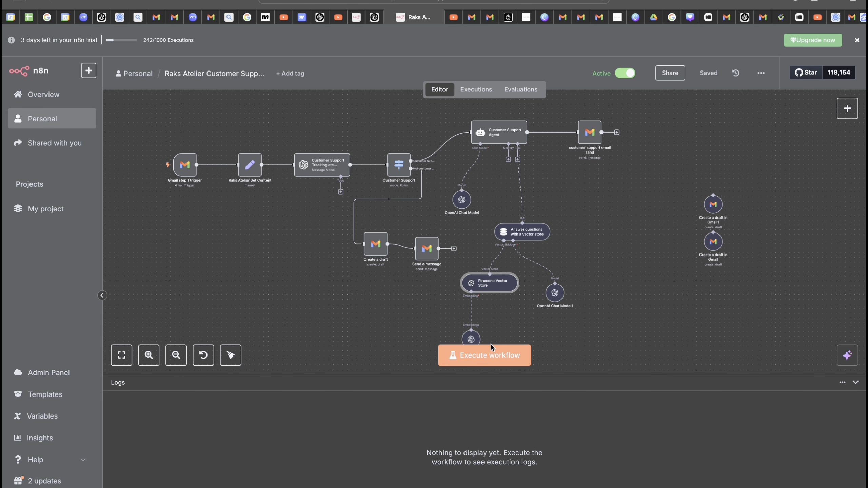
pyautogui.click(487, 359)
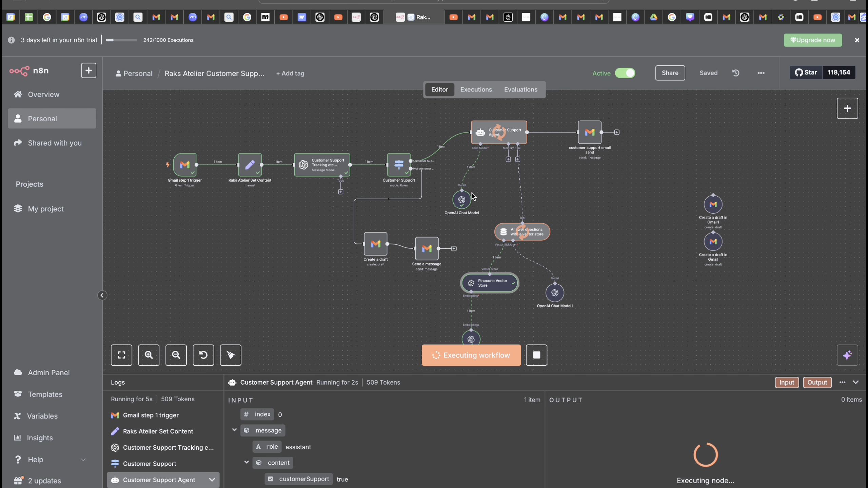
pyautogui.hscroll(2, 477, 287)
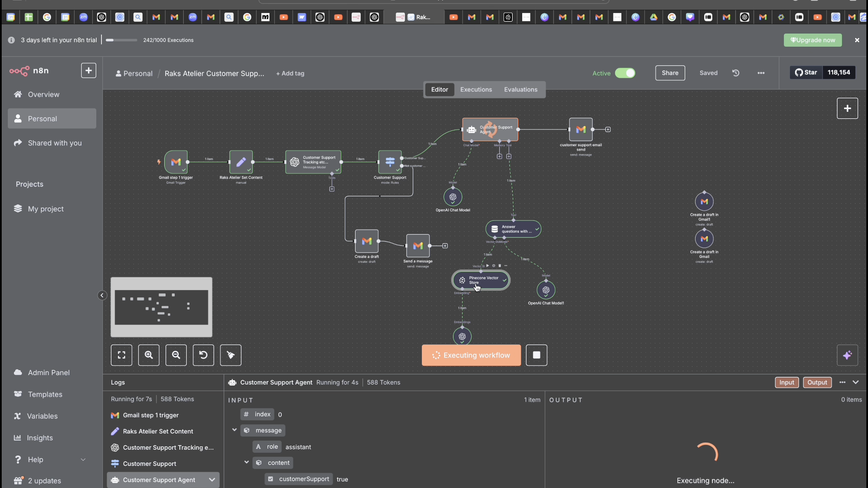
pyautogui.scroll(1, 452, 202)
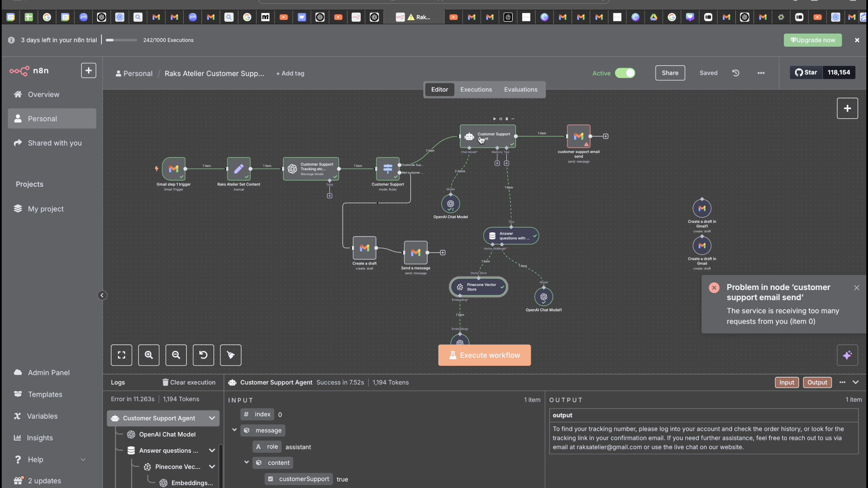
pyautogui.hscroll(3, 482, 139)
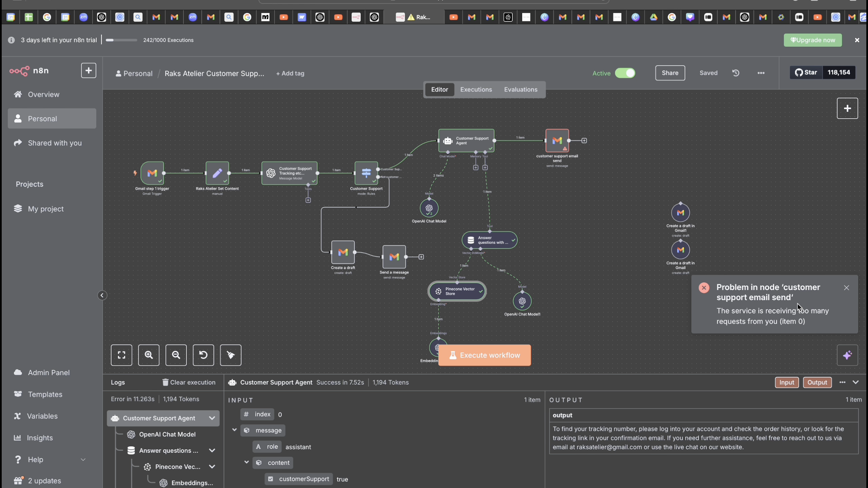
pyautogui.hscroll(-4, 560, 158)
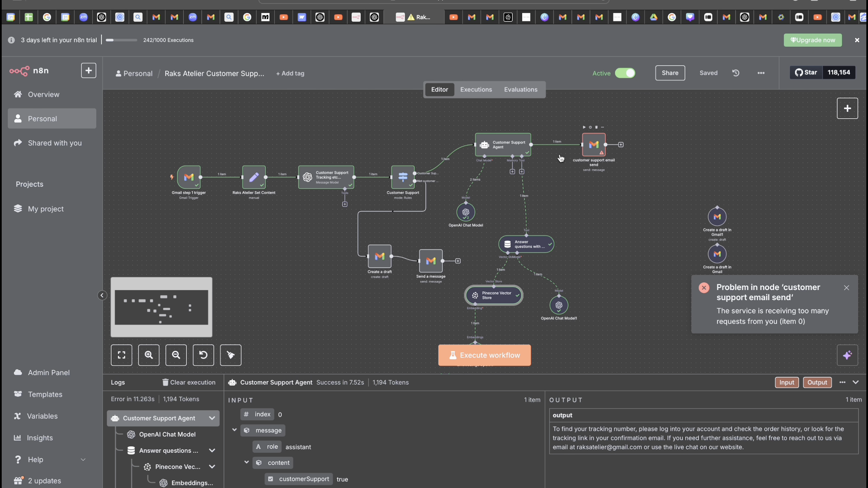